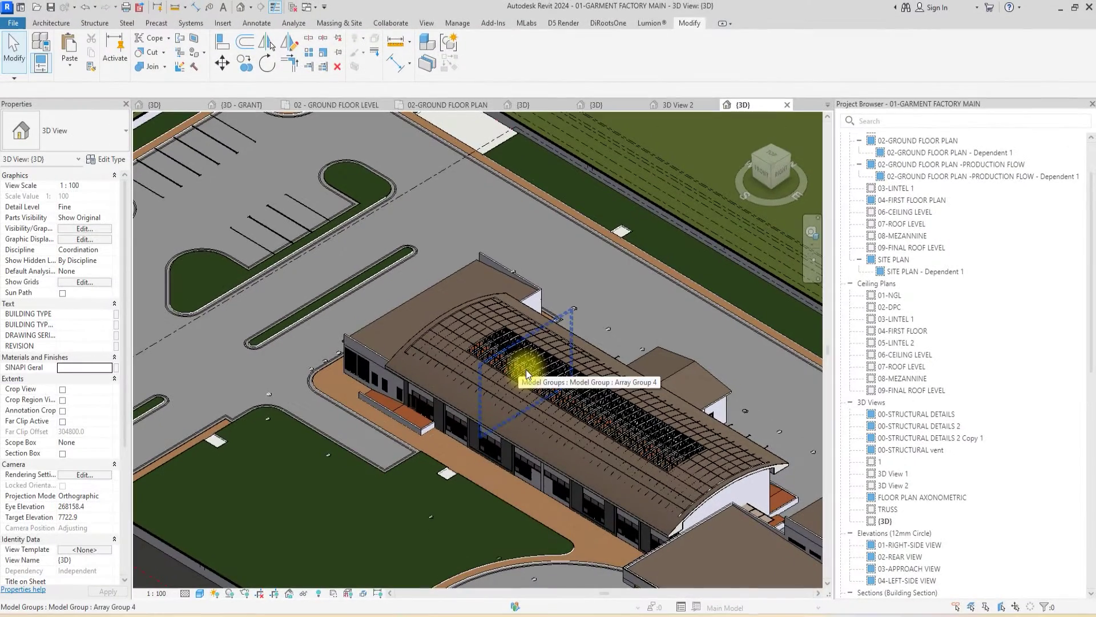
scroll(526, 375, up, 2)
scroll(526, 375, up, 1)
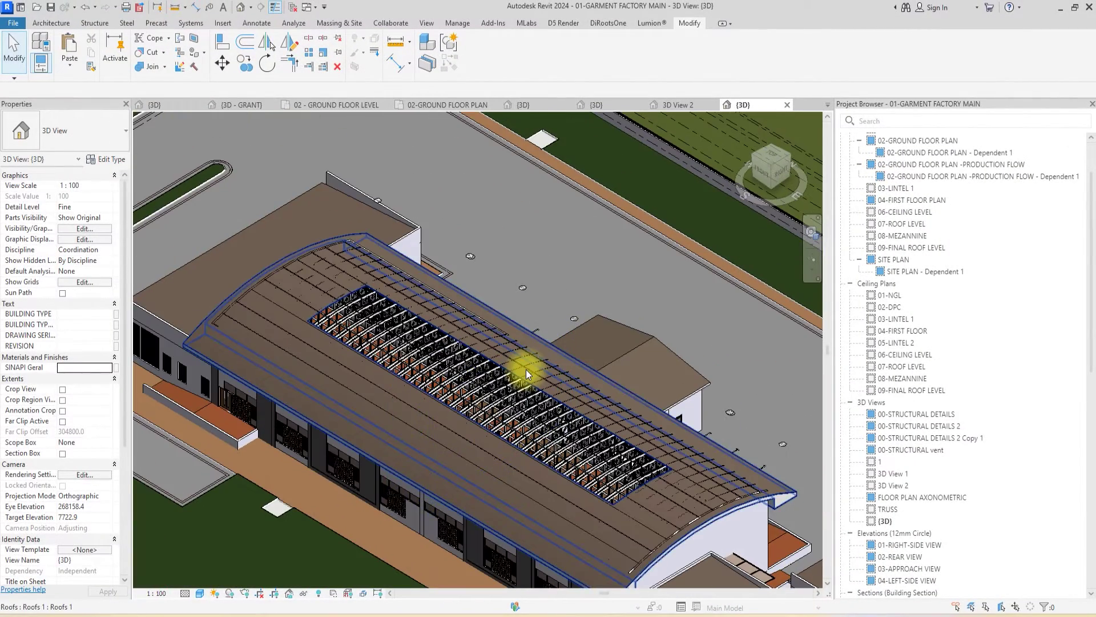
Tab past the truss group and select the curved roof (Roofs 1) around the skylight opening.
key(Tab)
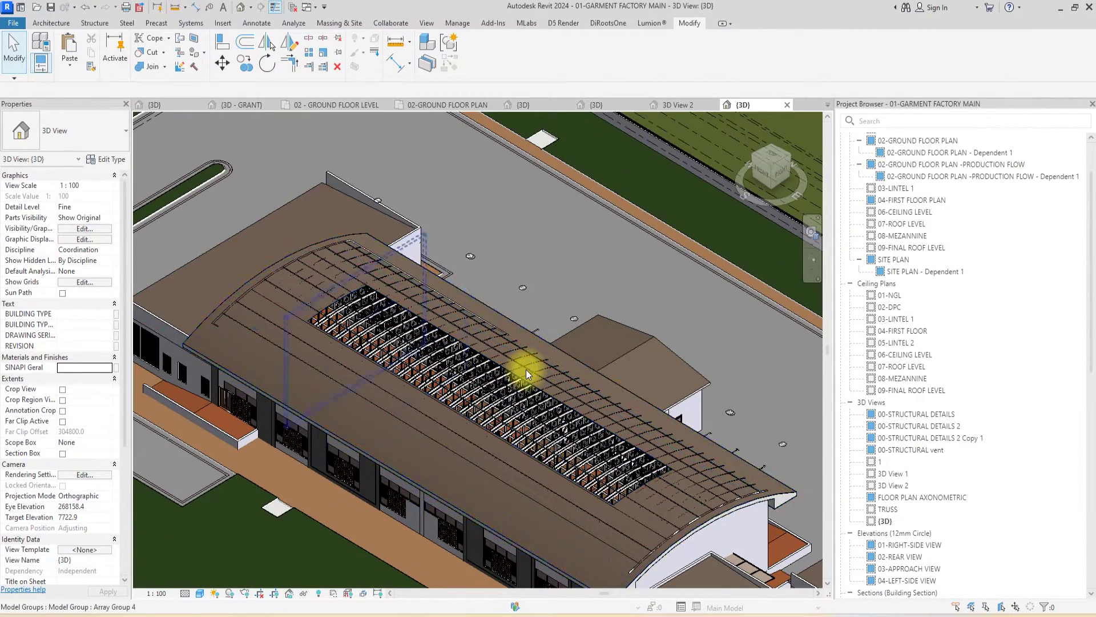
key(Tab)
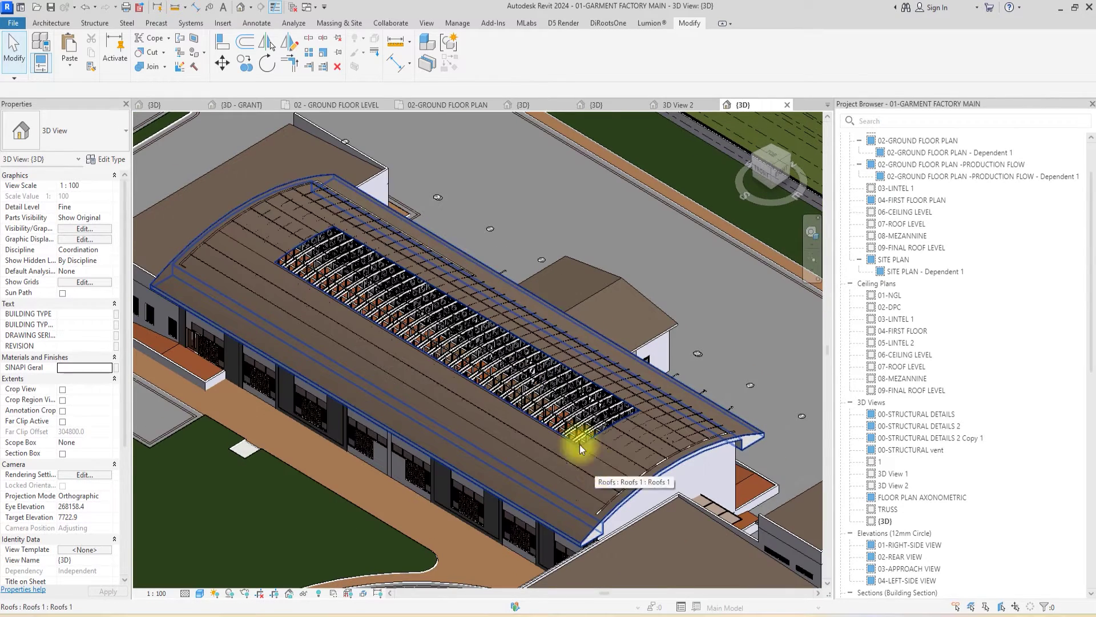
click(596, 465)
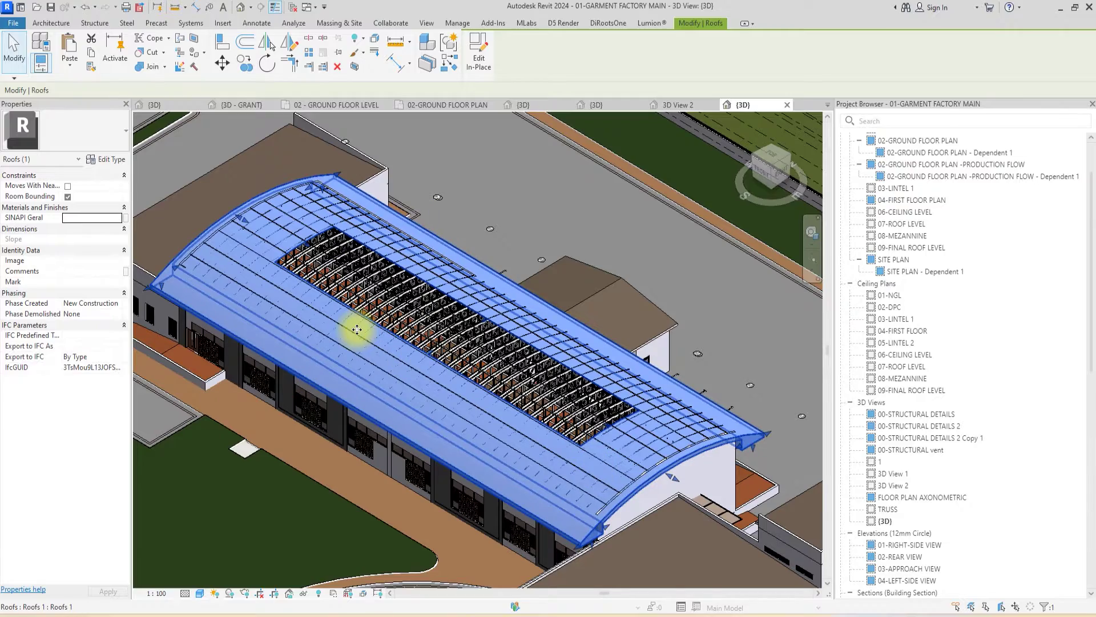
scroll(357, 332, up, 2)
scroll(357, 333, up, 2)
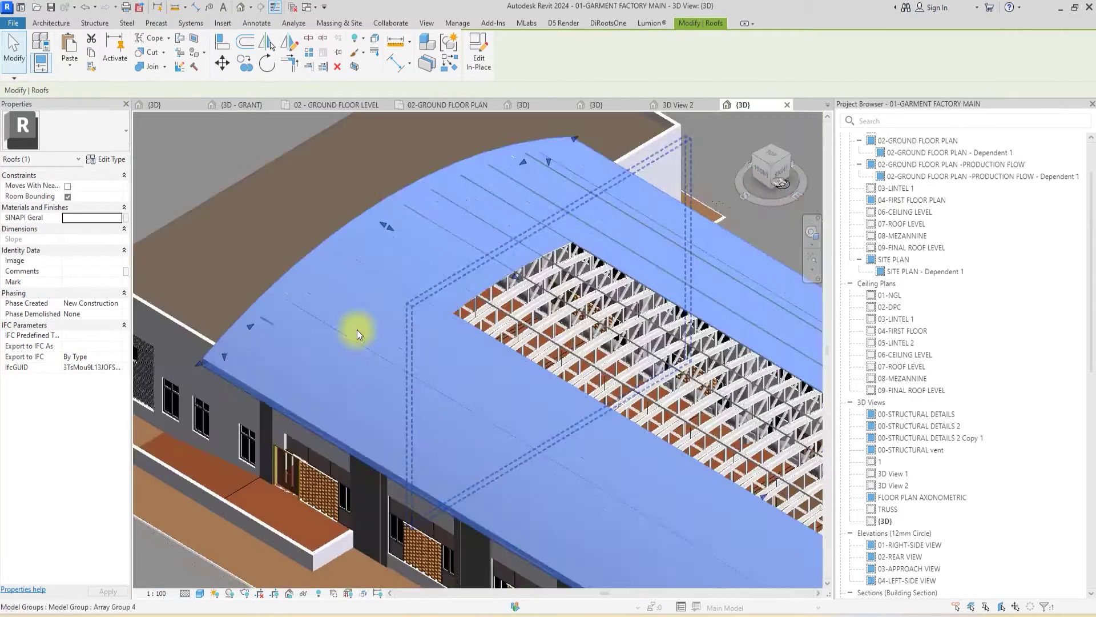
scroll(357, 333, up, 2)
scroll(357, 332, up, 2)
scroll(358, 333, up, 2)
scroll(357, 333, up, 2)
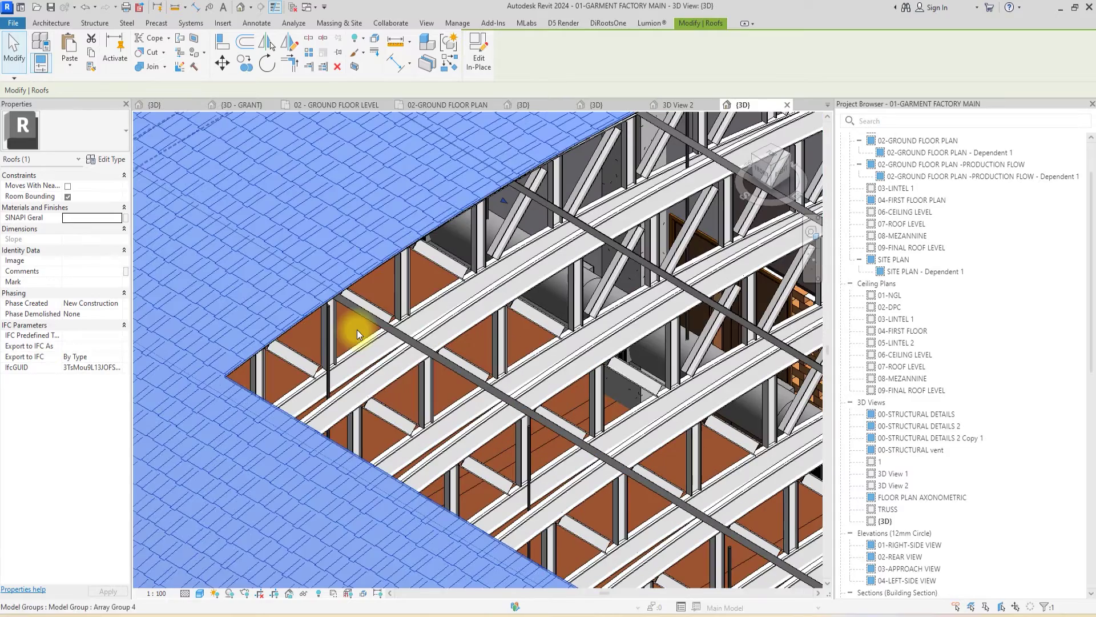
scroll(357, 330, down, 2)
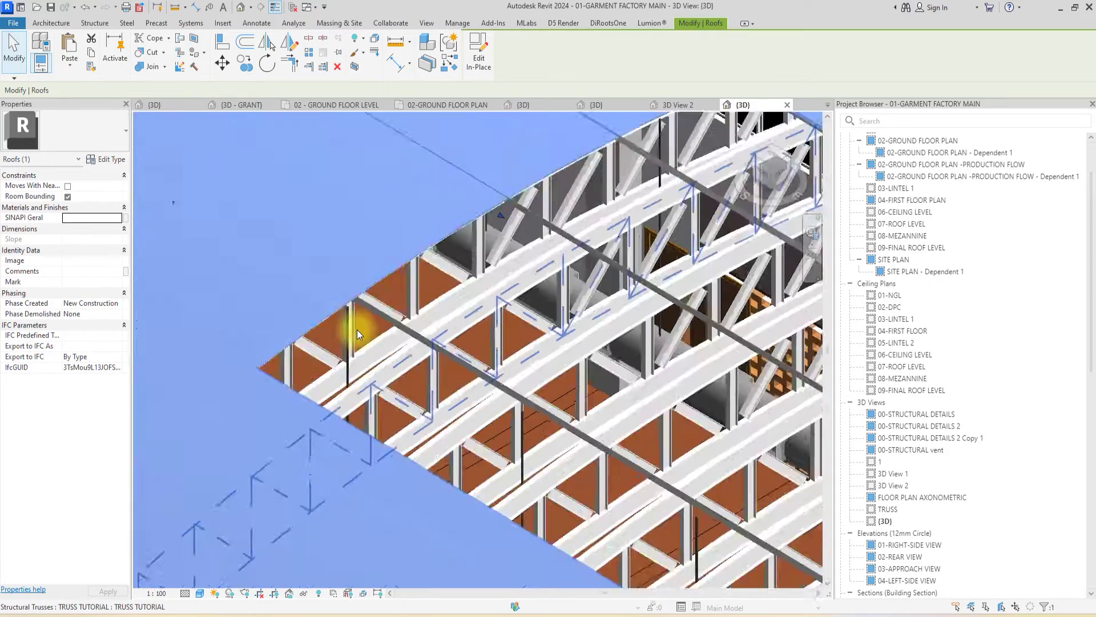
scroll(479, 310, down, 2)
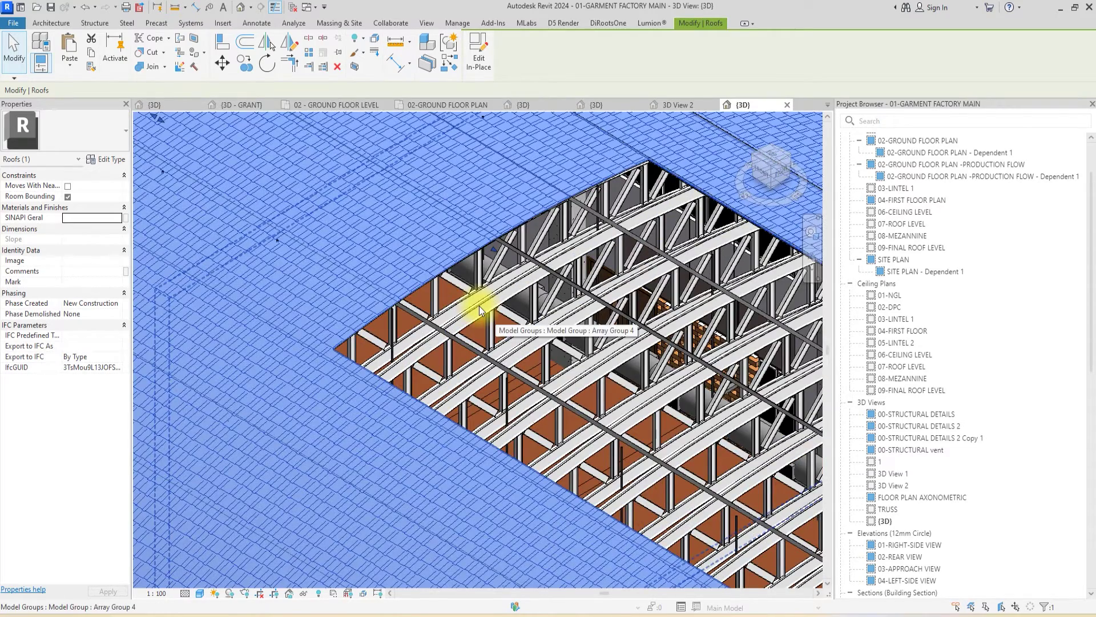
scroll(479, 306, down, 2)
scroll(478, 306, down, 2)
scroll(479, 305, down, 2)
scroll(479, 306, down, 2)
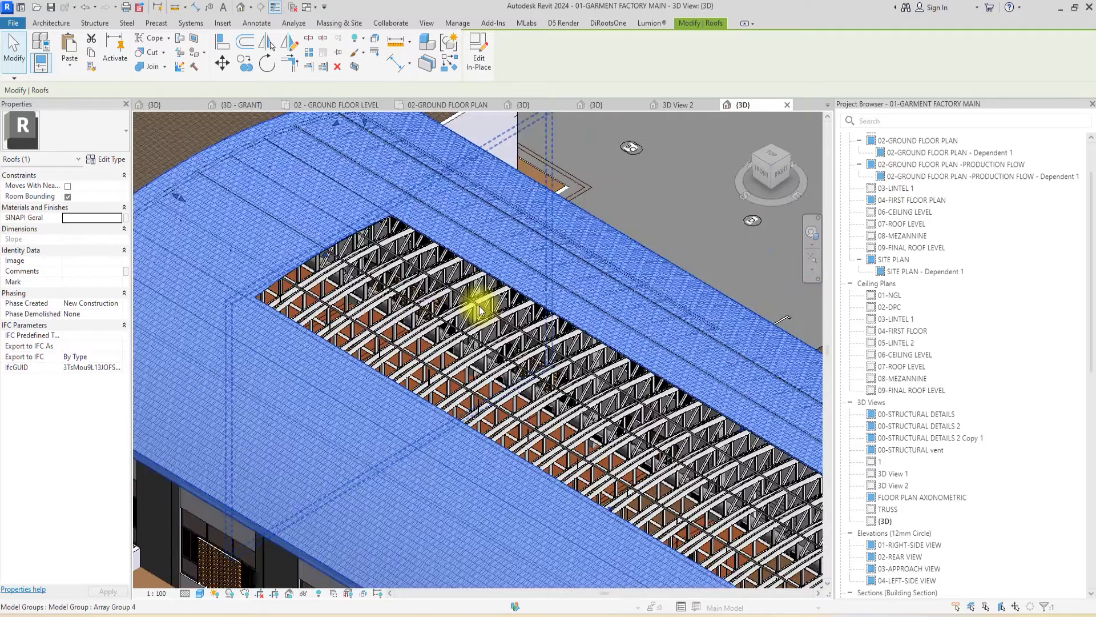
scroll(478, 306, down, 2)
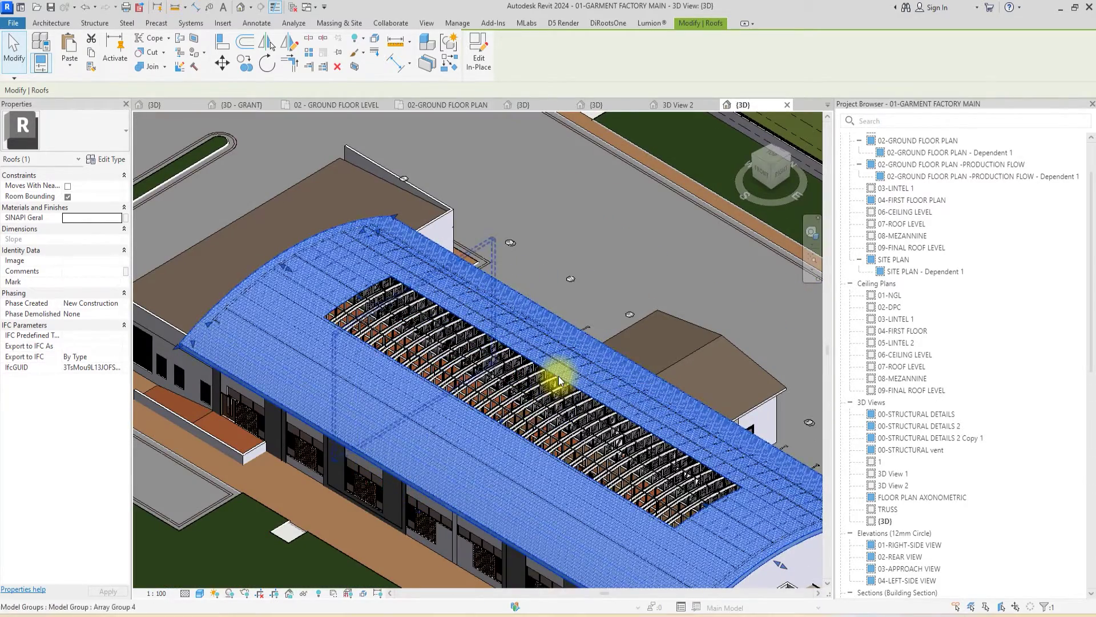
click(51, 24)
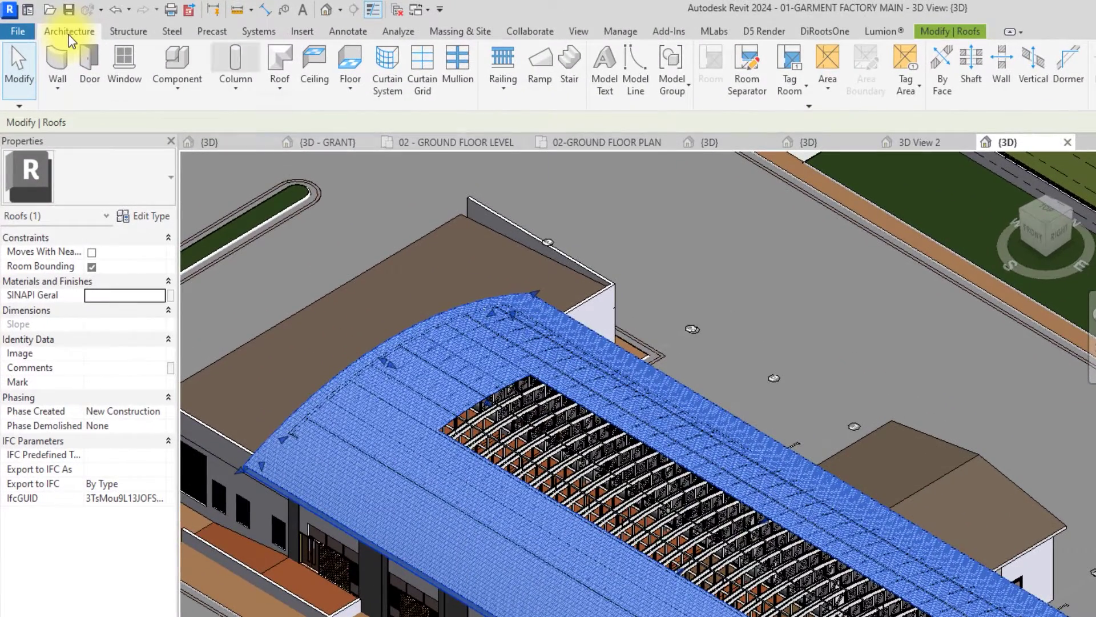
Start a Roof by Extrusion on the roof-edge plane, at 09-FINAL ROOF LEVEL with offset 0.
click(280, 90)
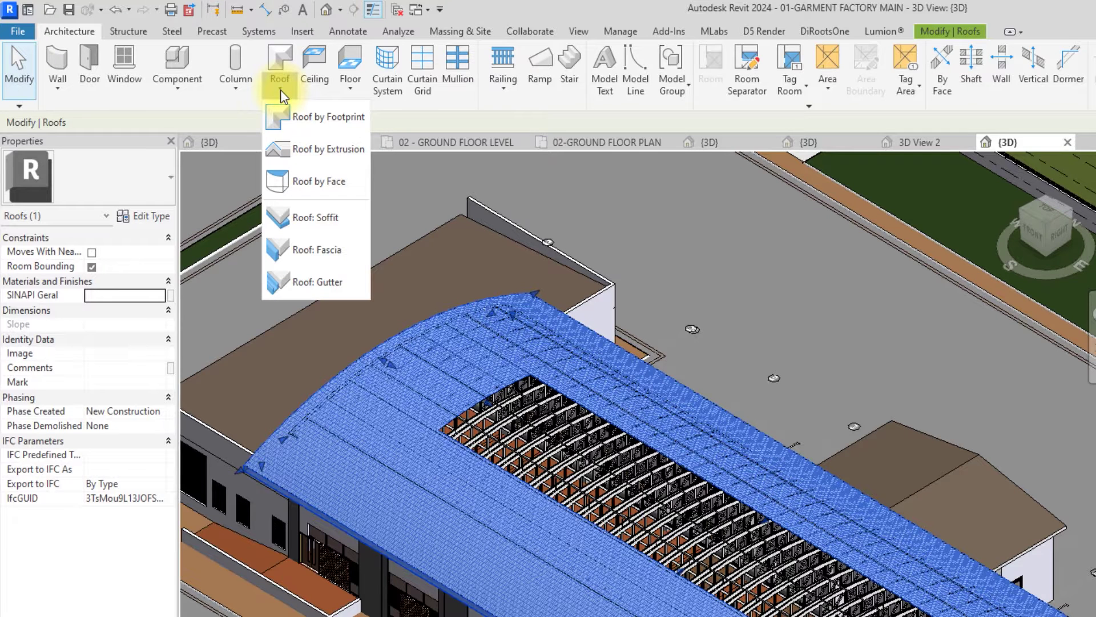
click(336, 152)
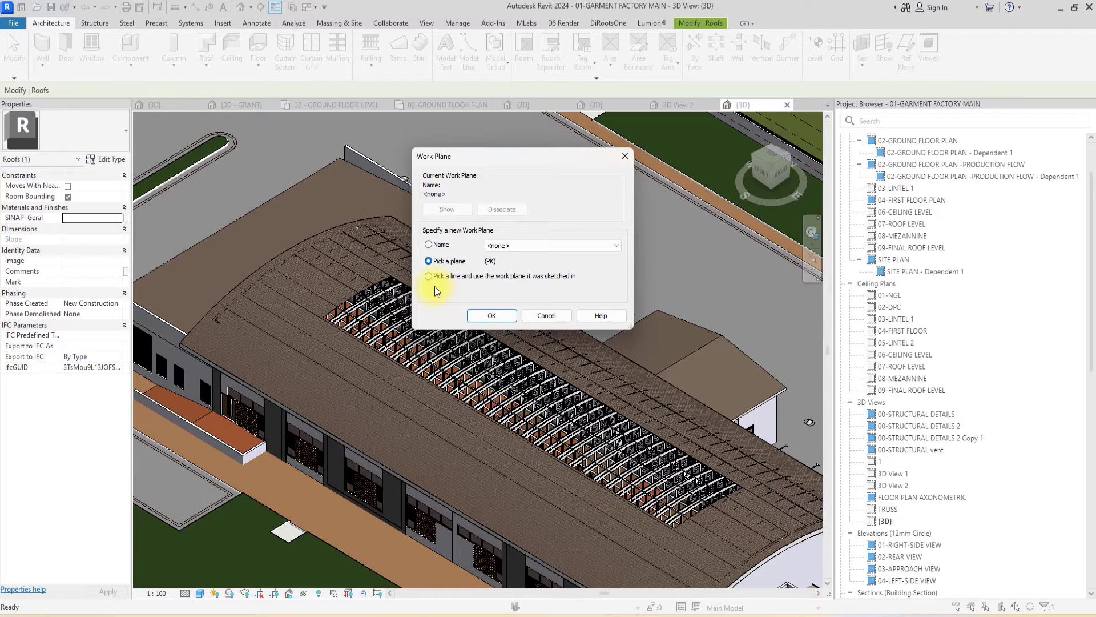
click(496, 314)
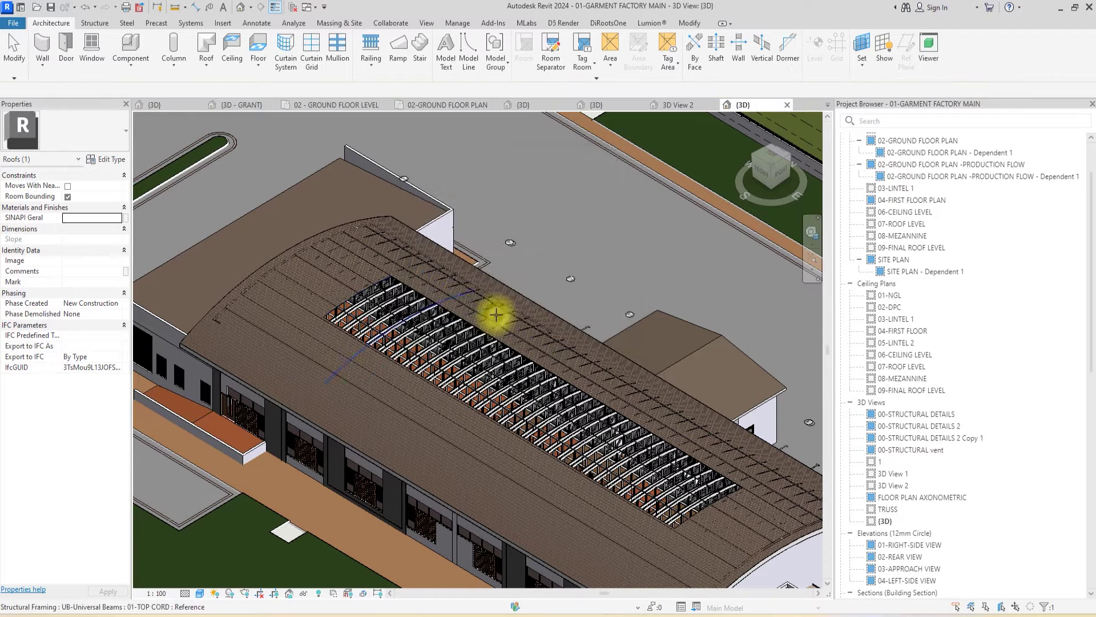
scroll(496, 315, up, 3)
scroll(497, 314, up, 3)
scroll(495, 314, up, 3)
scroll(496, 315, up, 2)
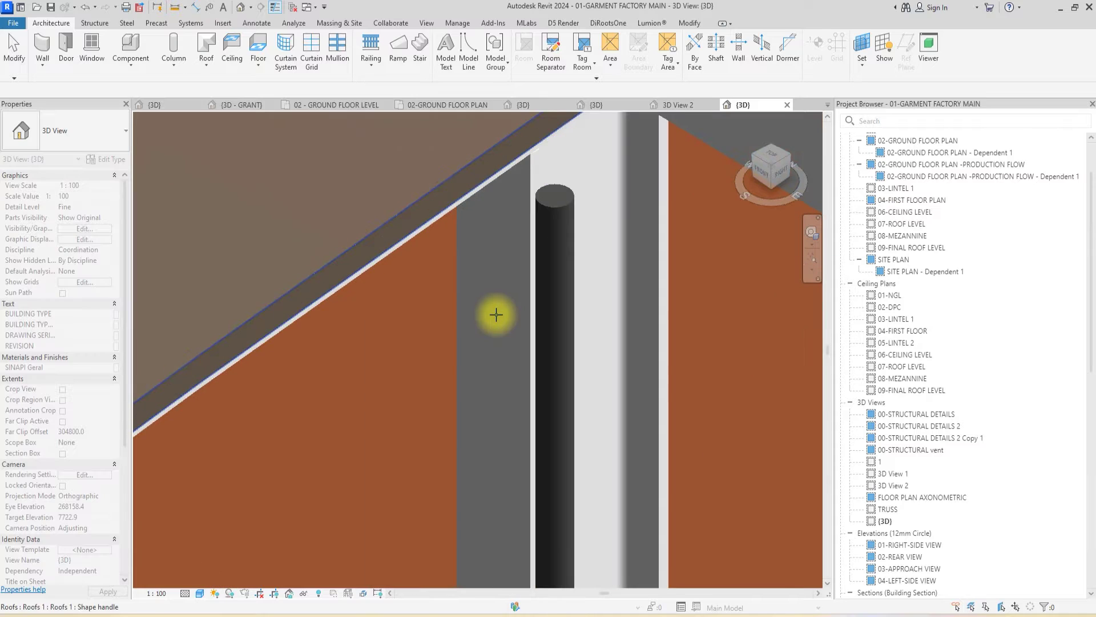
scroll(496, 314, down, 4)
scroll(496, 314, up, 2)
scroll(496, 314, up, 2)
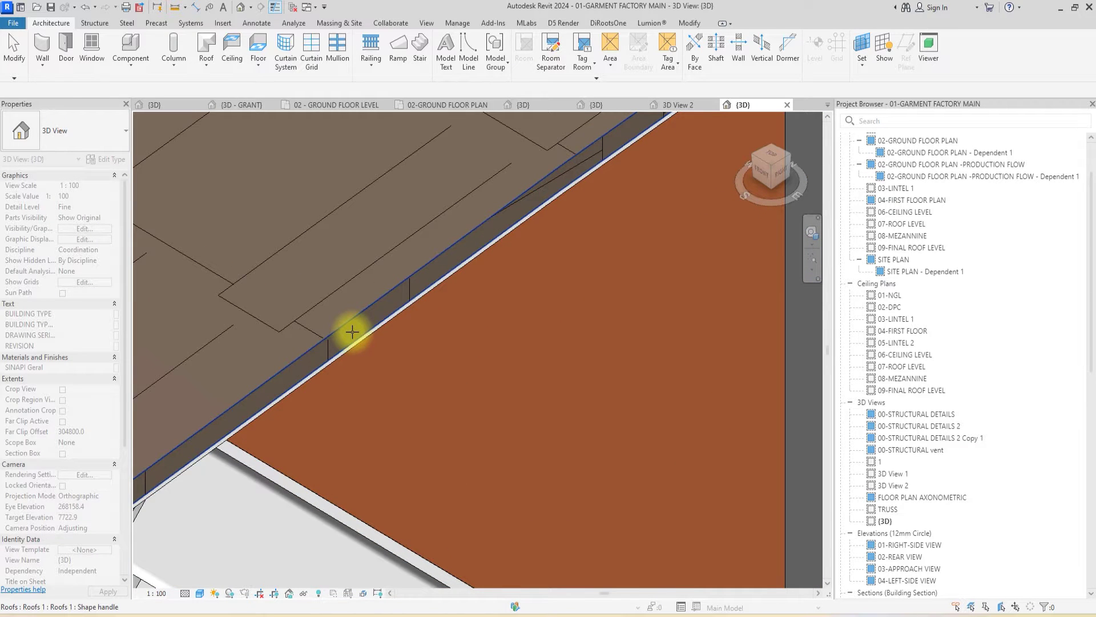
click(352, 331)
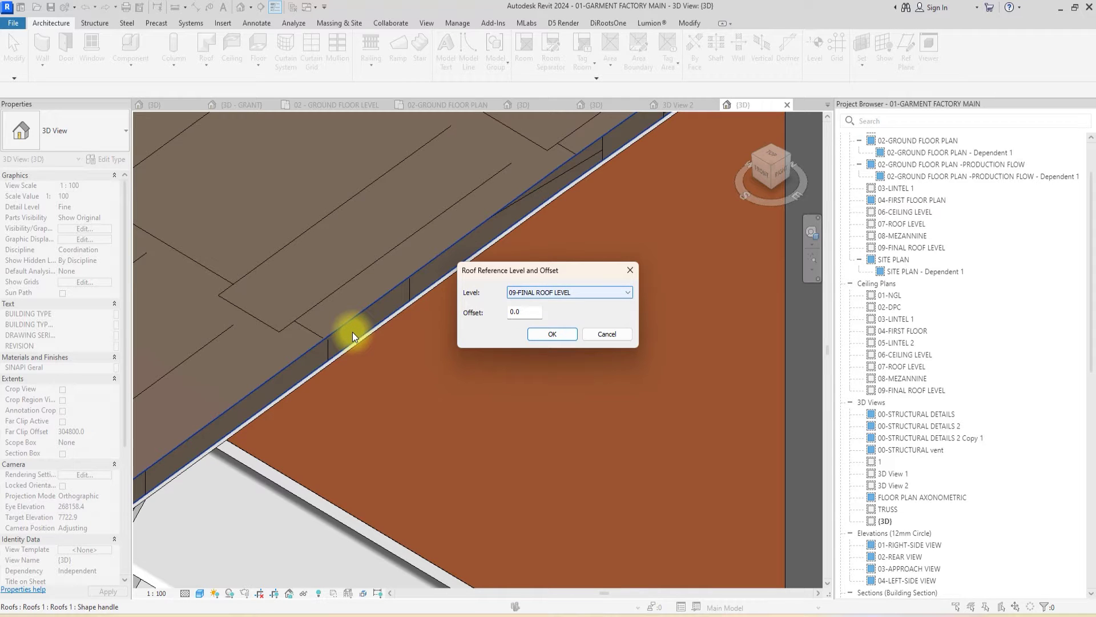
click(554, 290)
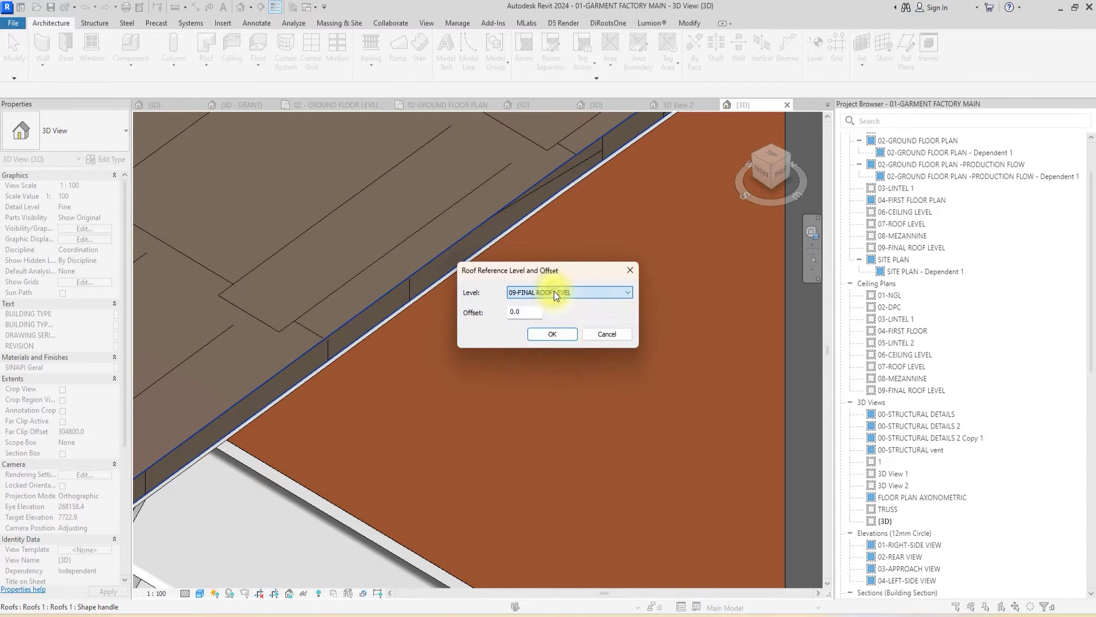
click(553, 333)
scroll(417, 314, down, 3)
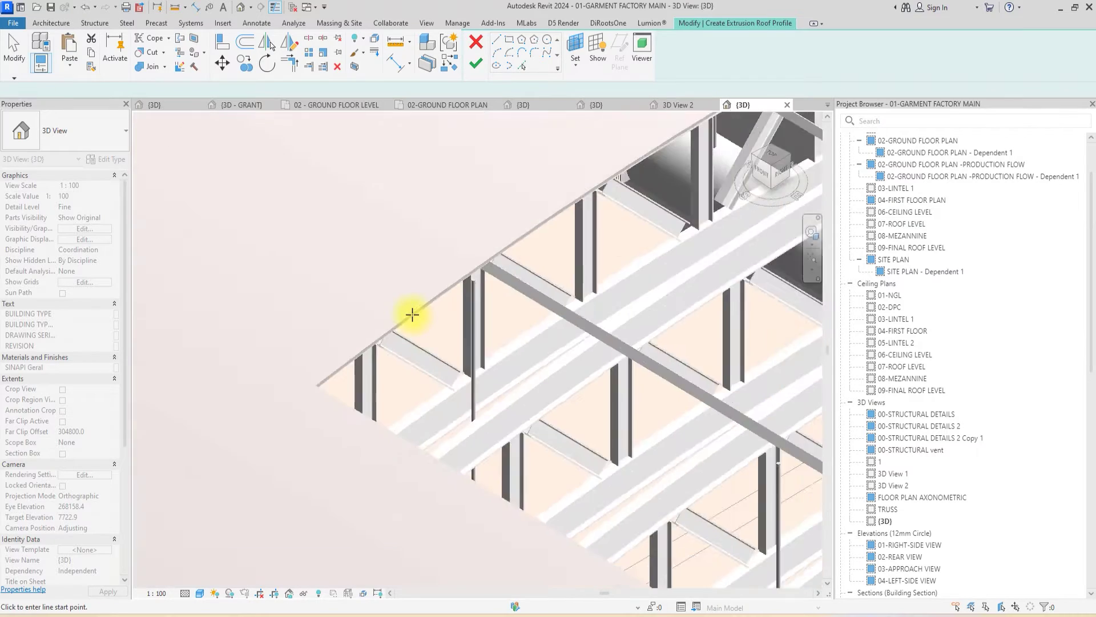
scroll(412, 315, down, 3)
scroll(412, 314, down, 3)
scroll(412, 315, down, 3)
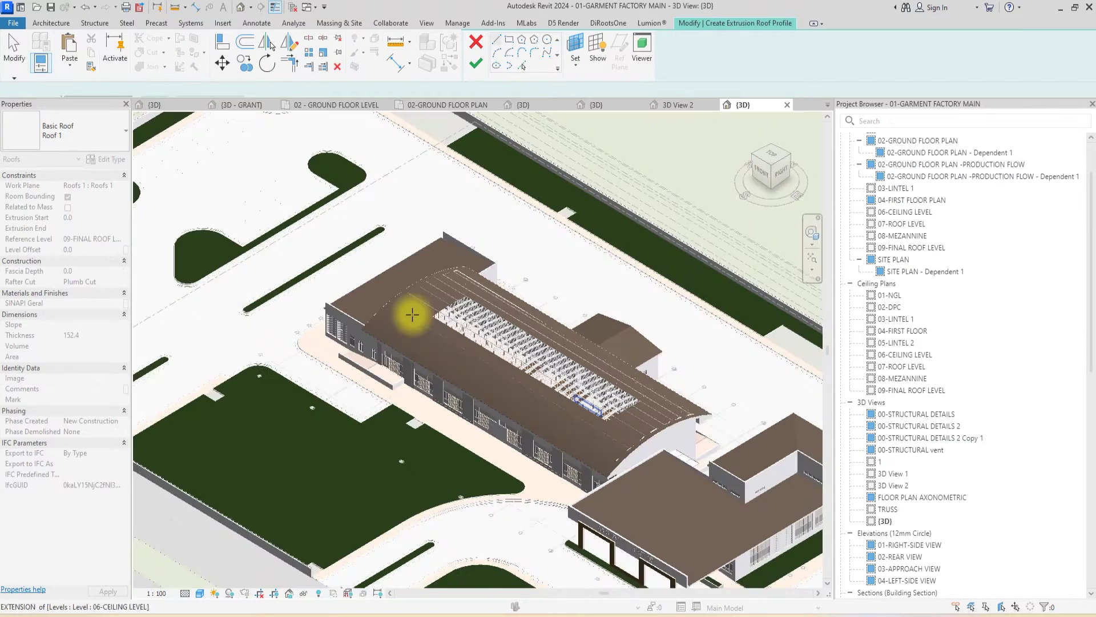
scroll(413, 320, down, 3)
Orbit to a front-right roof view and pick the arched roof edge as the profile line.
mouse_move(777, 167)
mouse_down()
mouse_move(722, 159)
mouse_move(751, 159)
mouse_up()
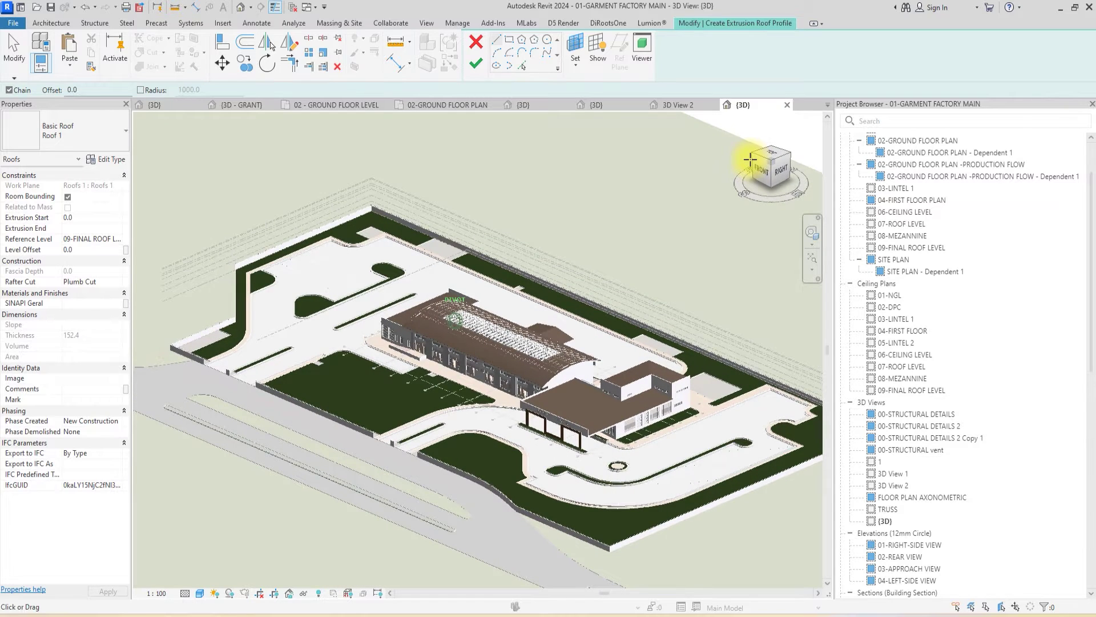
click(750, 163)
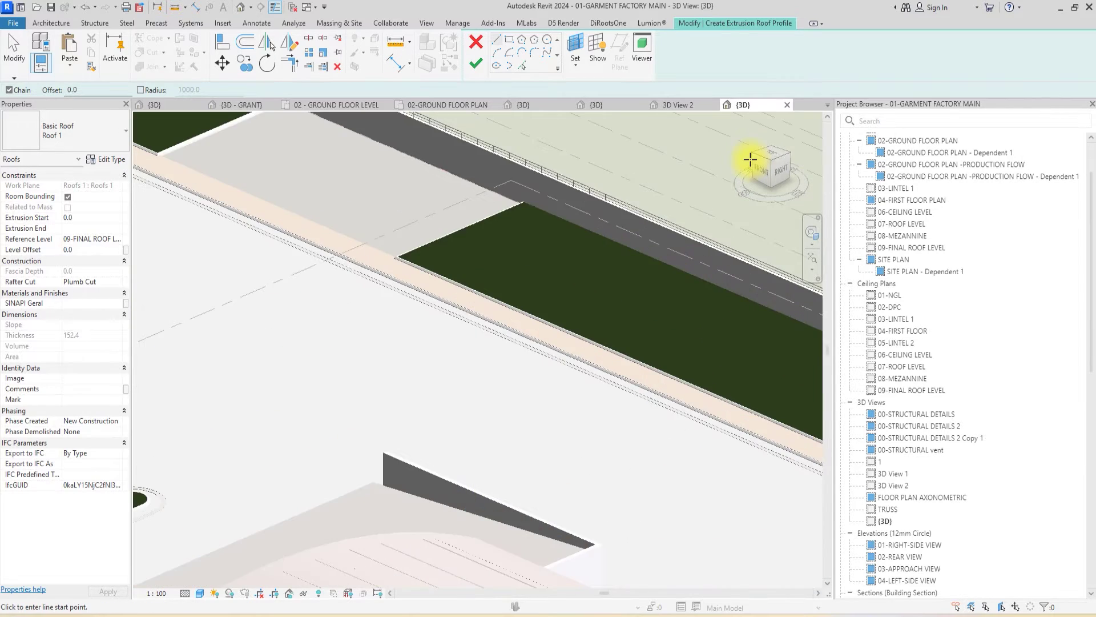
click(751, 160)
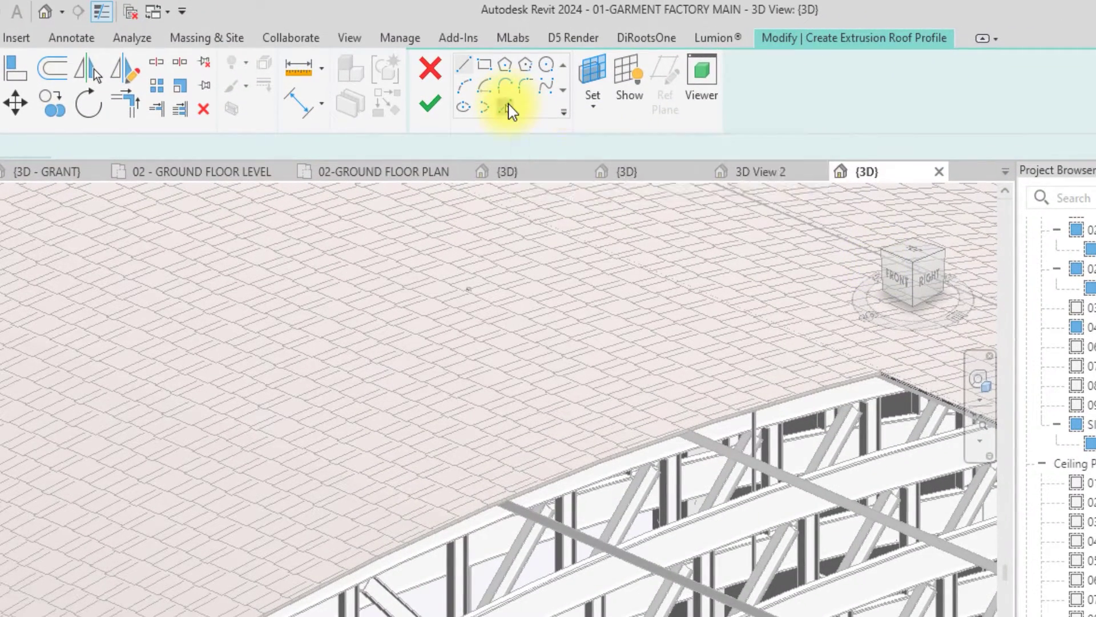
click(509, 110)
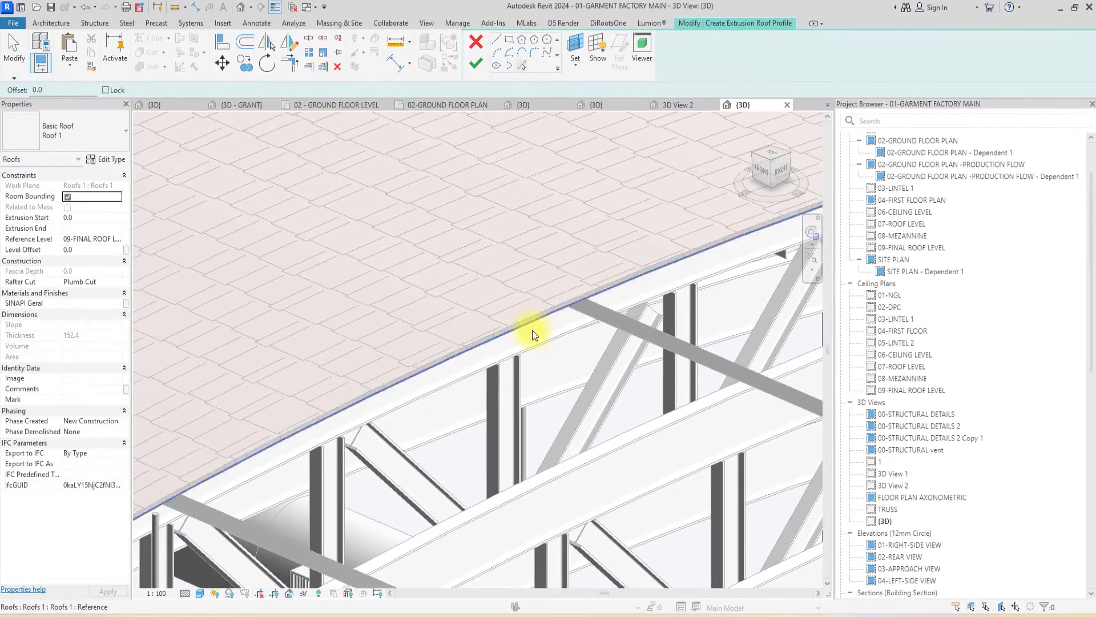
scroll(532, 329, up, 2)
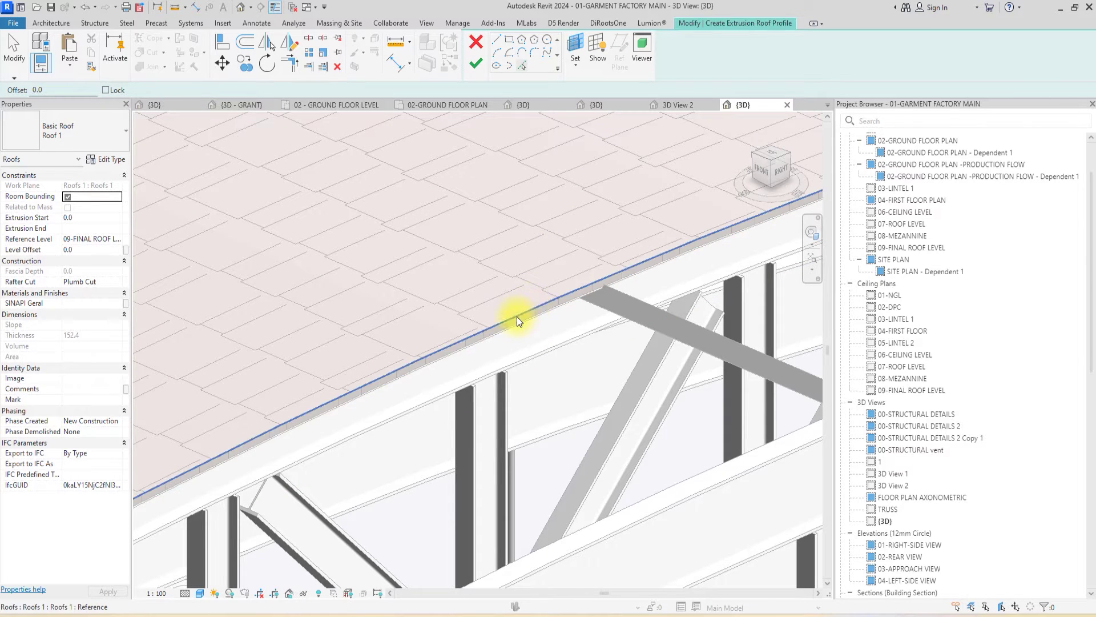
scroll(517, 316, down, 2)
scroll(517, 316, down, 2)
scroll(517, 317, down, 2)
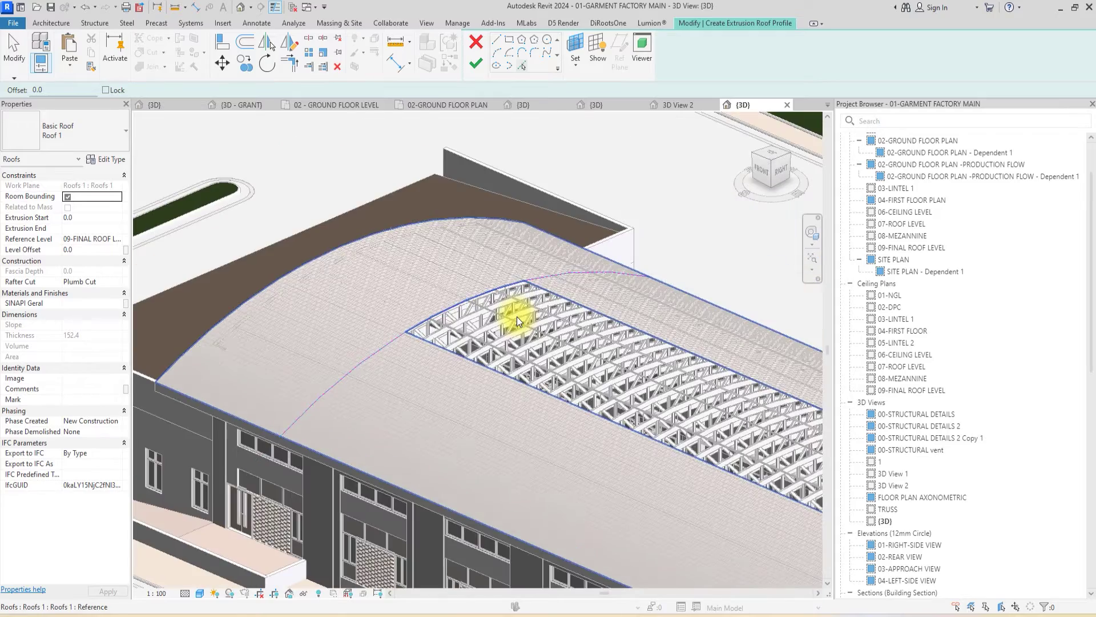
scroll(516, 317, up, 2)
scroll(516, 316, up, 2)
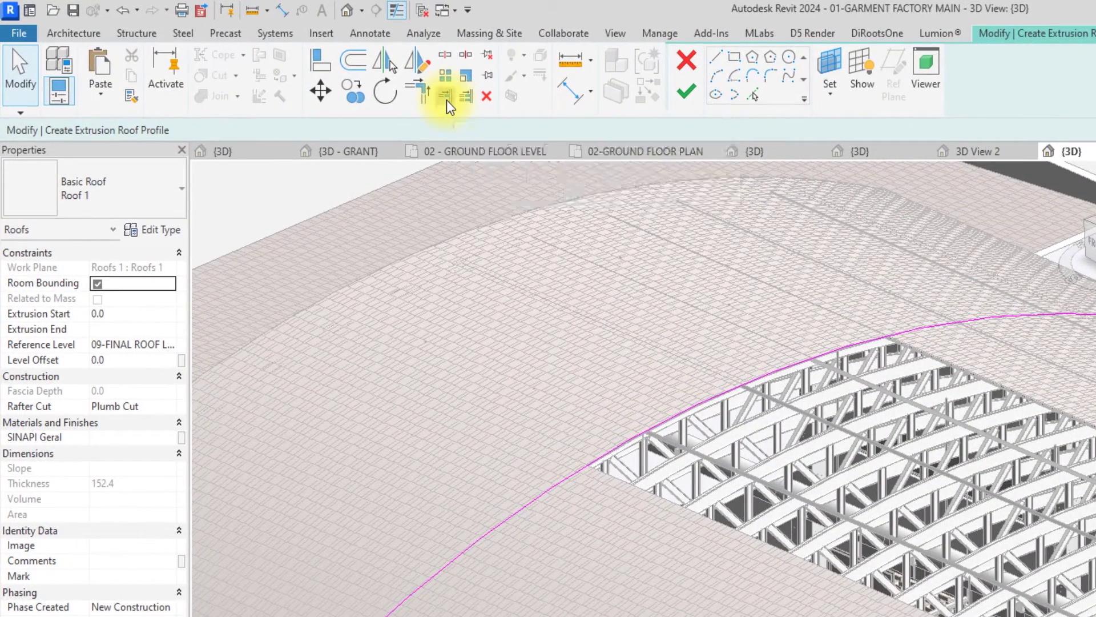
Trim the arched profile line back to the roof edge corner, removing its overhang.
click(446, 100)
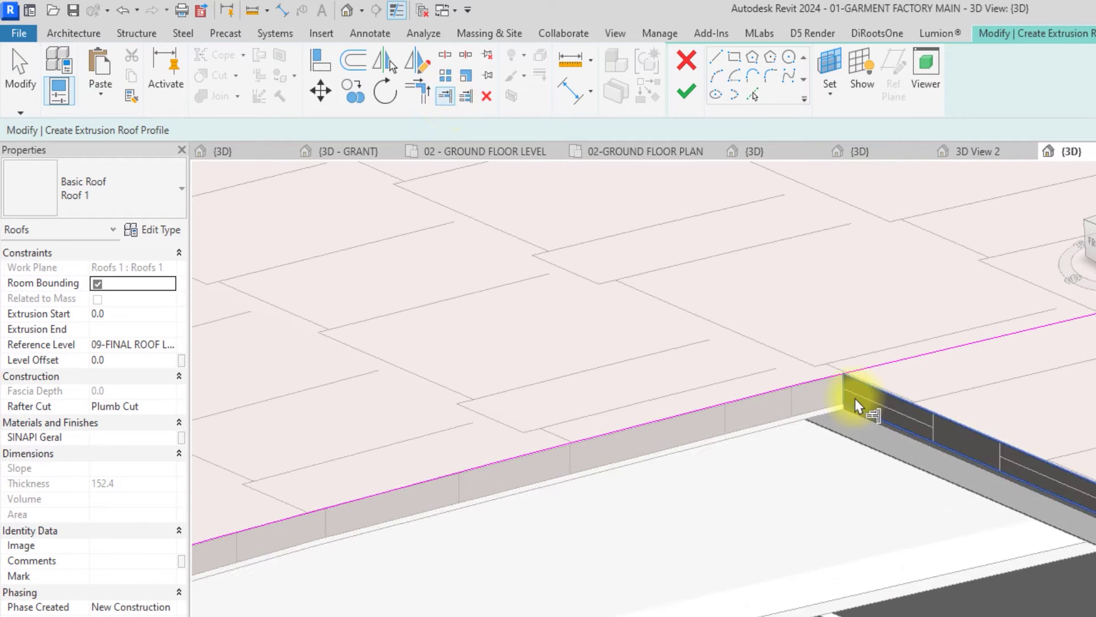
click(855, 398)
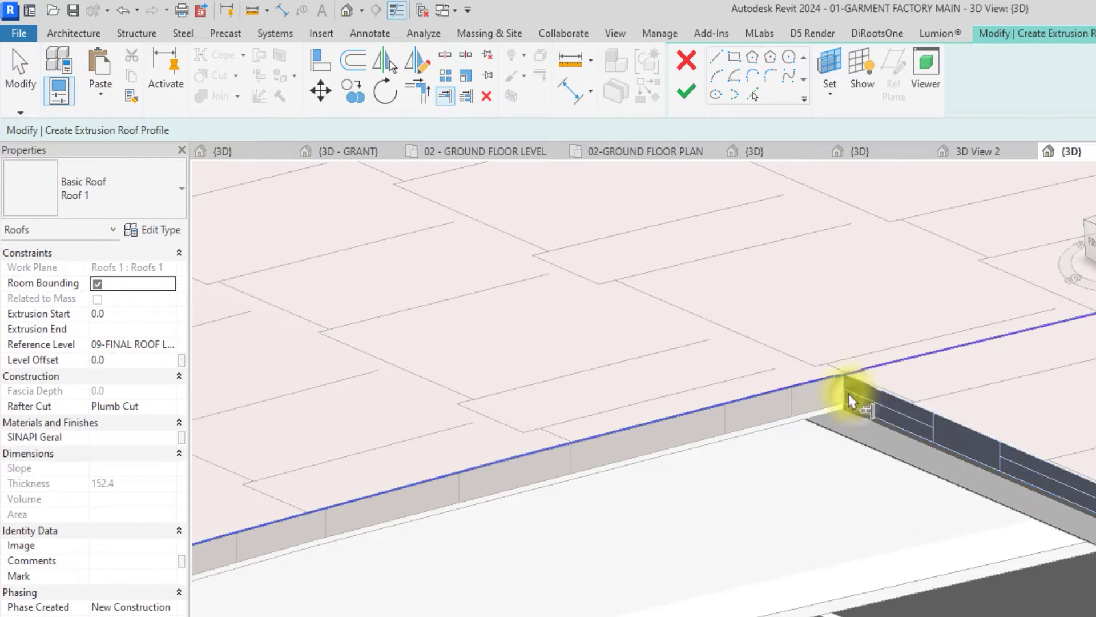
click(806, 391)
scroll(796, 391, down, 3)
scroll(793, 384, down, 5)
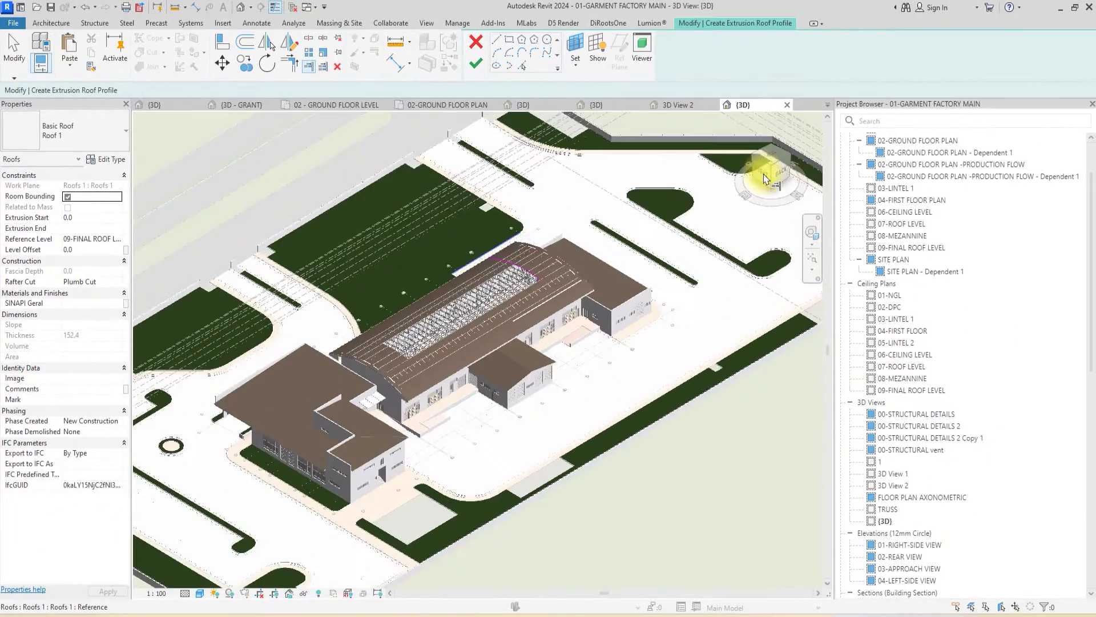
scroll(764, 179, up, 2)
scroll(600, 269, up, 3)
scroll(558, 298, up, 3)
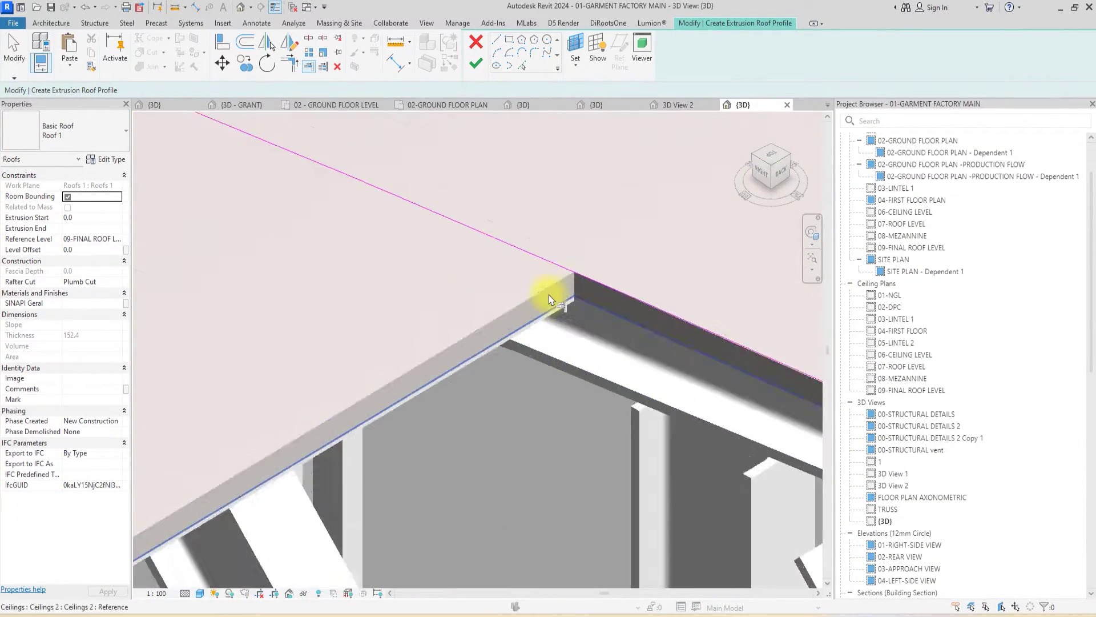
scroll(551, 300, up, 2)
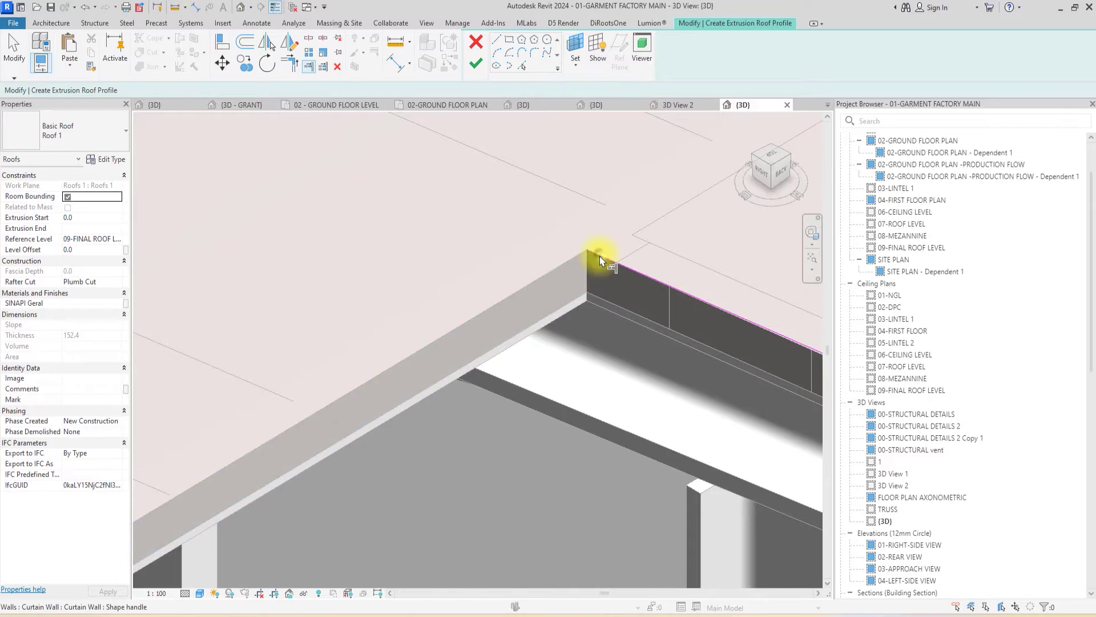
scroll(600, 256, down, 3)
scroll(564, 262, down, 3)
scroll(564, 262, down, 3)
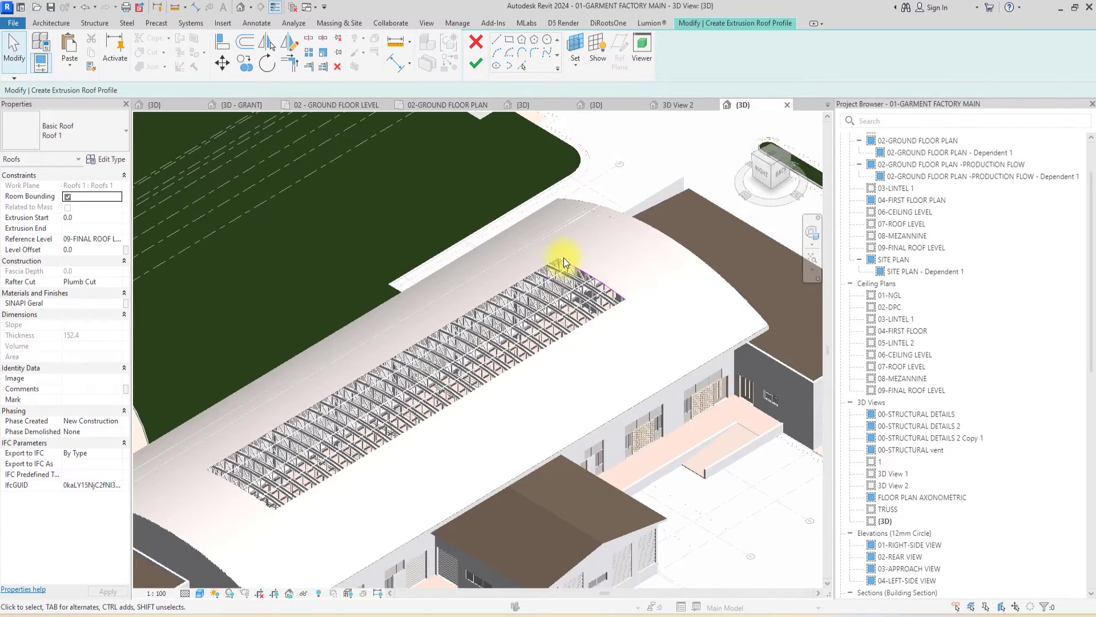
scroll(564, 262, up, 2)
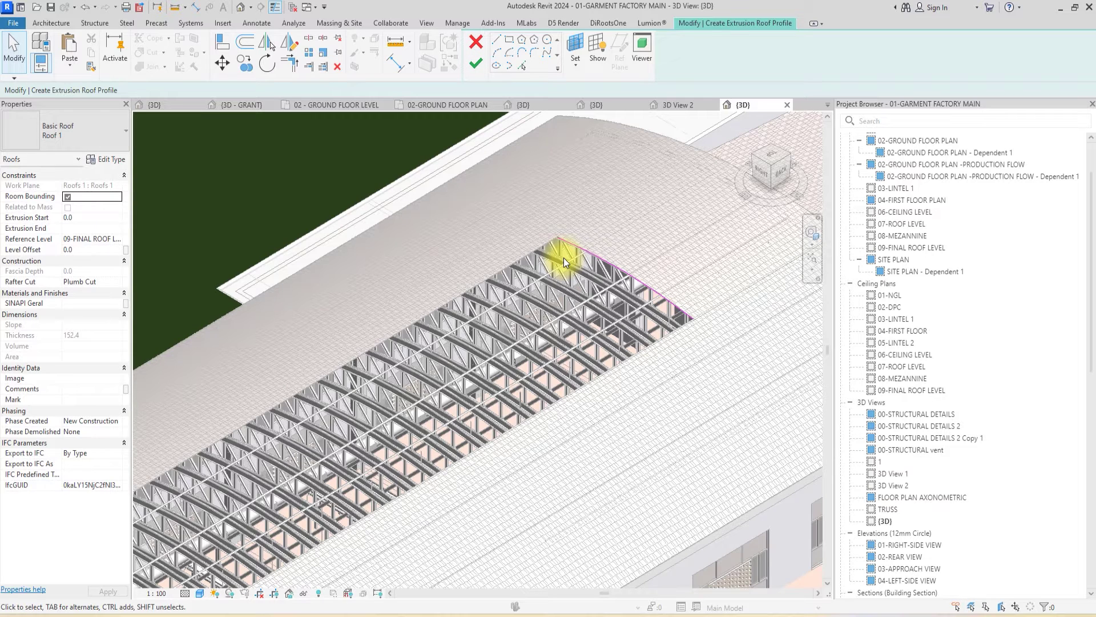
Switch the pending roof's type to Sloped Glazing and open its type properties.
click(80, 127)
scroll(78, 127, down, 3)
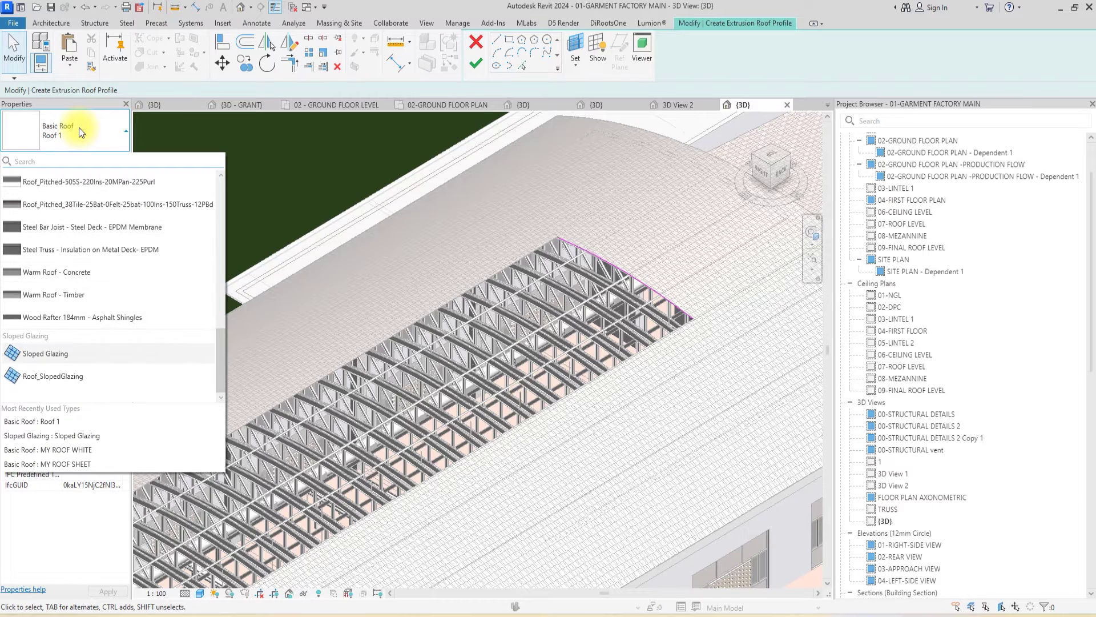
click(62, 351)
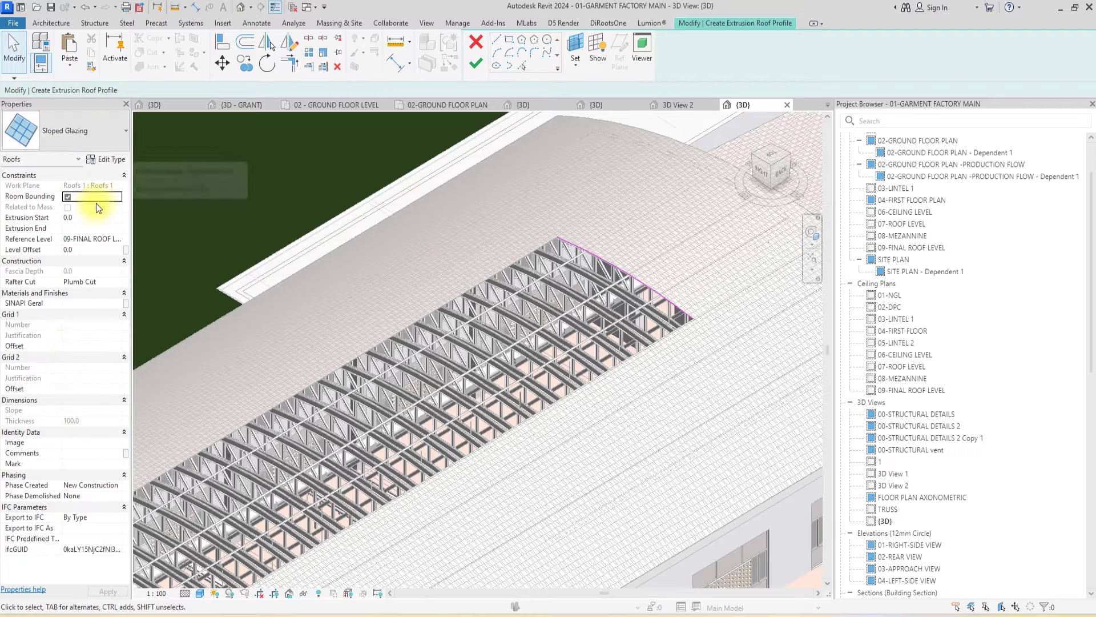
click(105, 159)
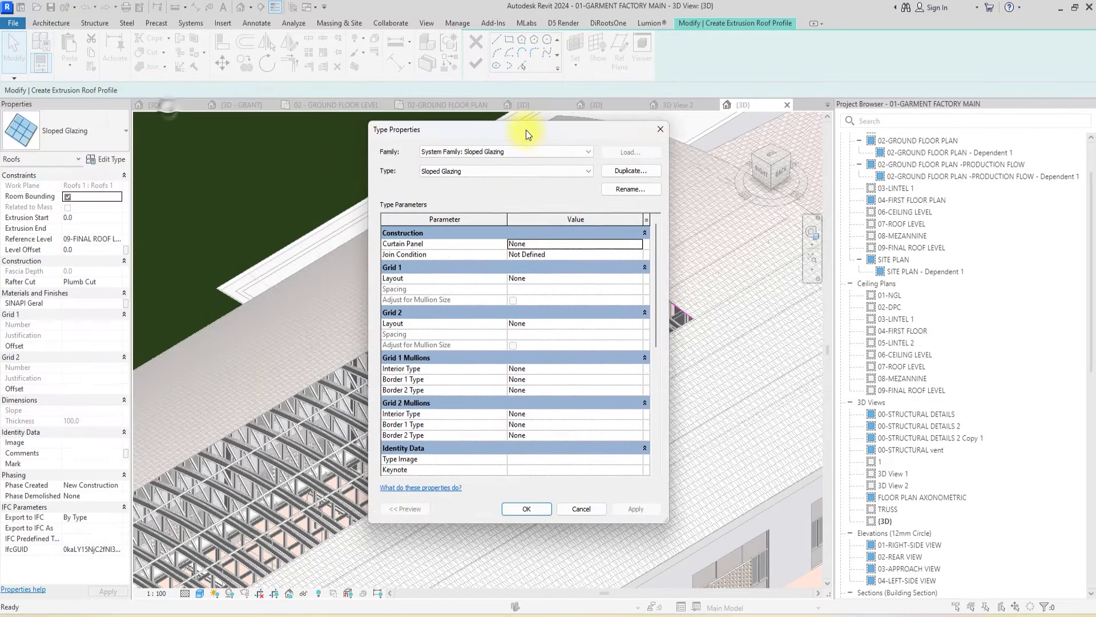
Set Grid 1 and Grid 2 interior and border mullions to Rectangular Mullion 50mm x 150mm.
drag(156, 108, 537, 131)
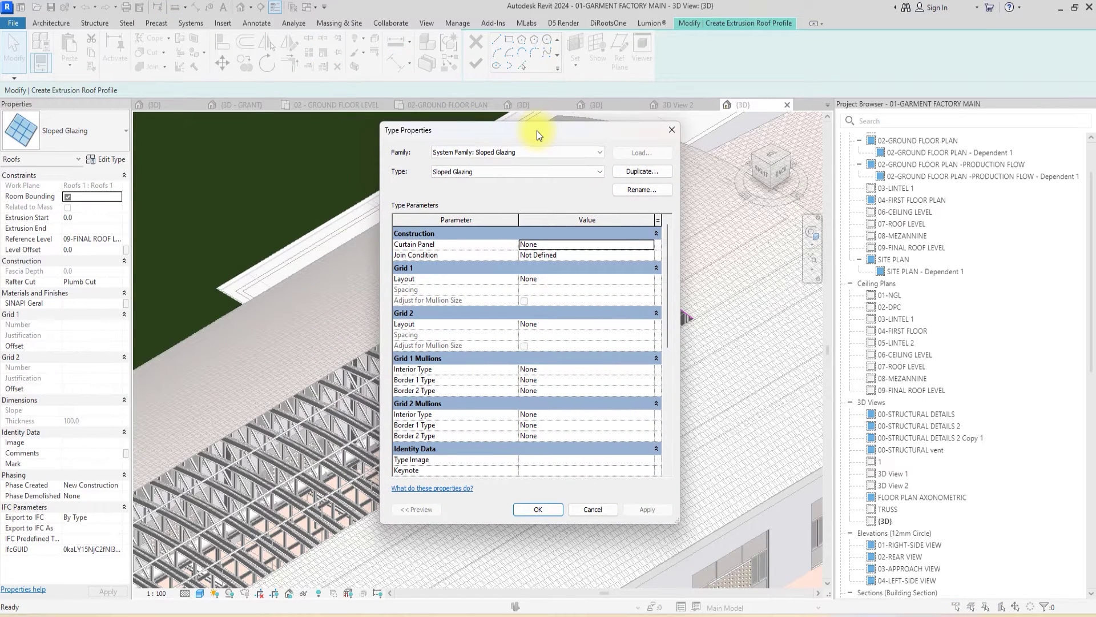
click(651, 371)
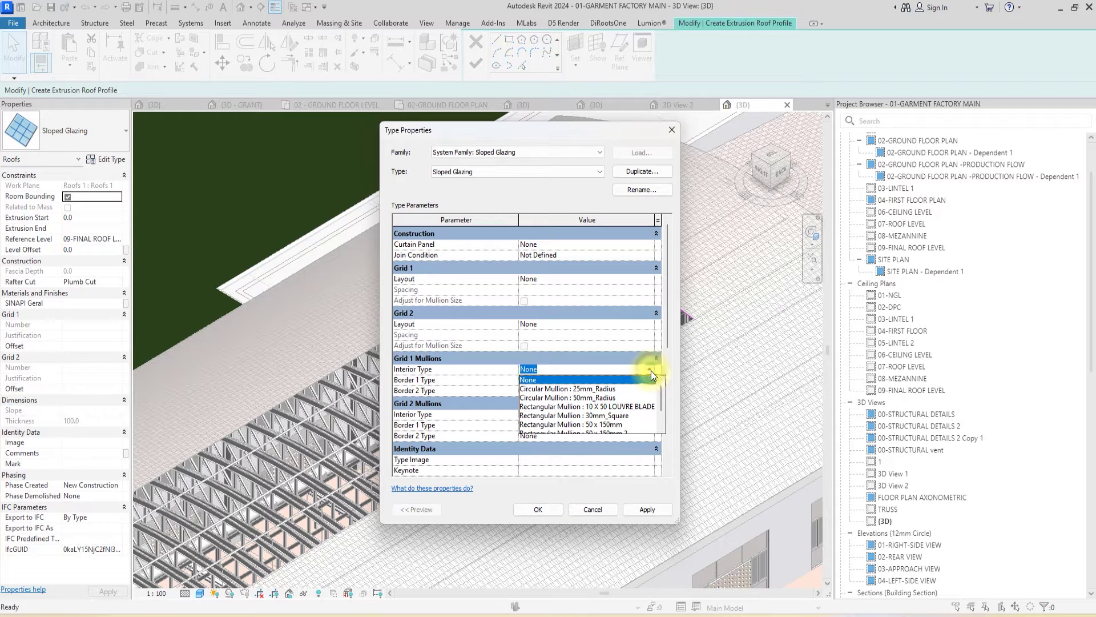
scroll(650, 371, down, 1)
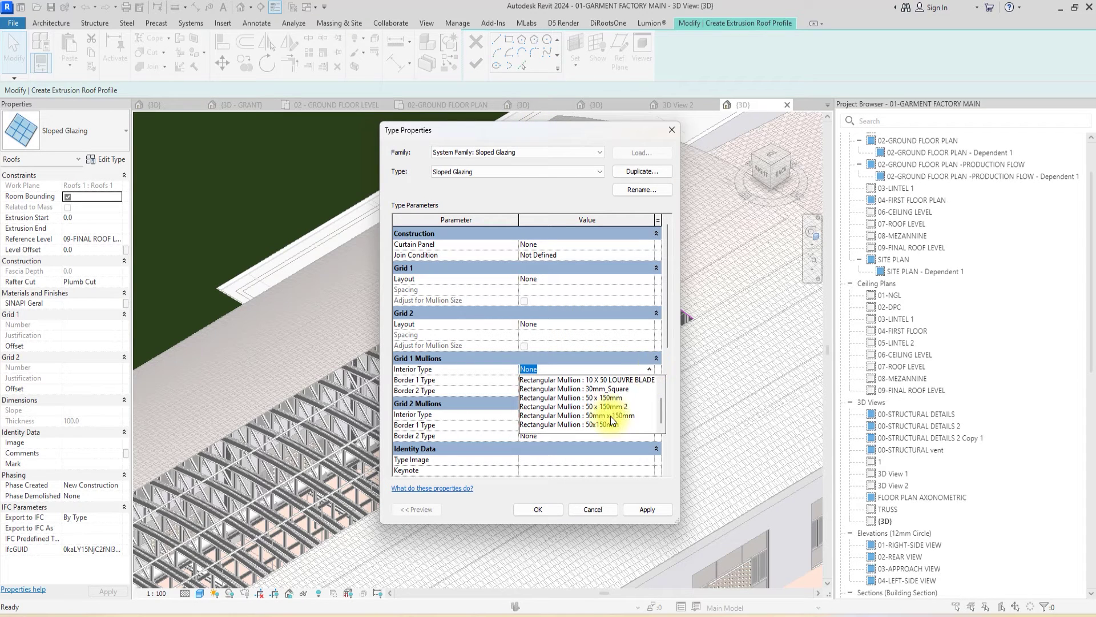
click(610, 416)
click(648, 378)
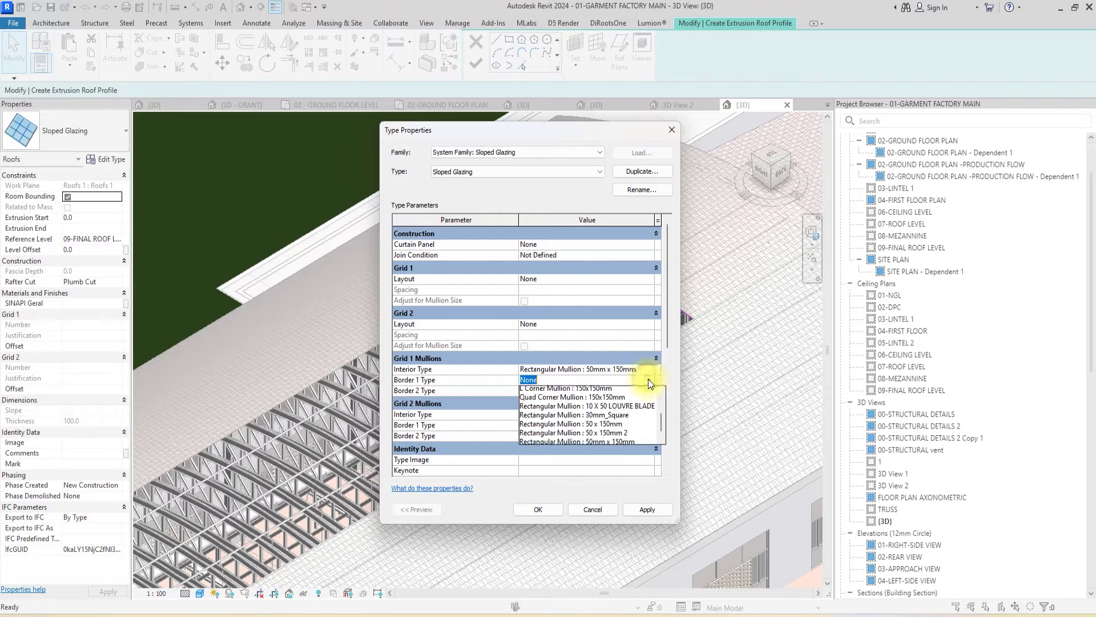
scroll(648, 378, down, 1)
click(621, 433)
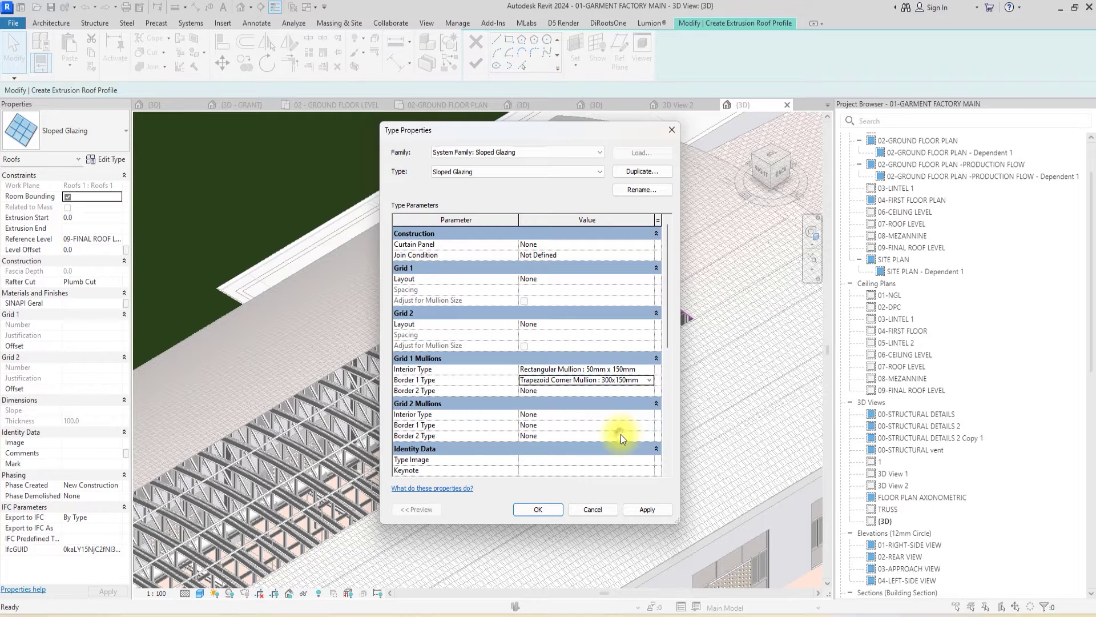
click(648, 379)
scroll(649, 379, down, 2)
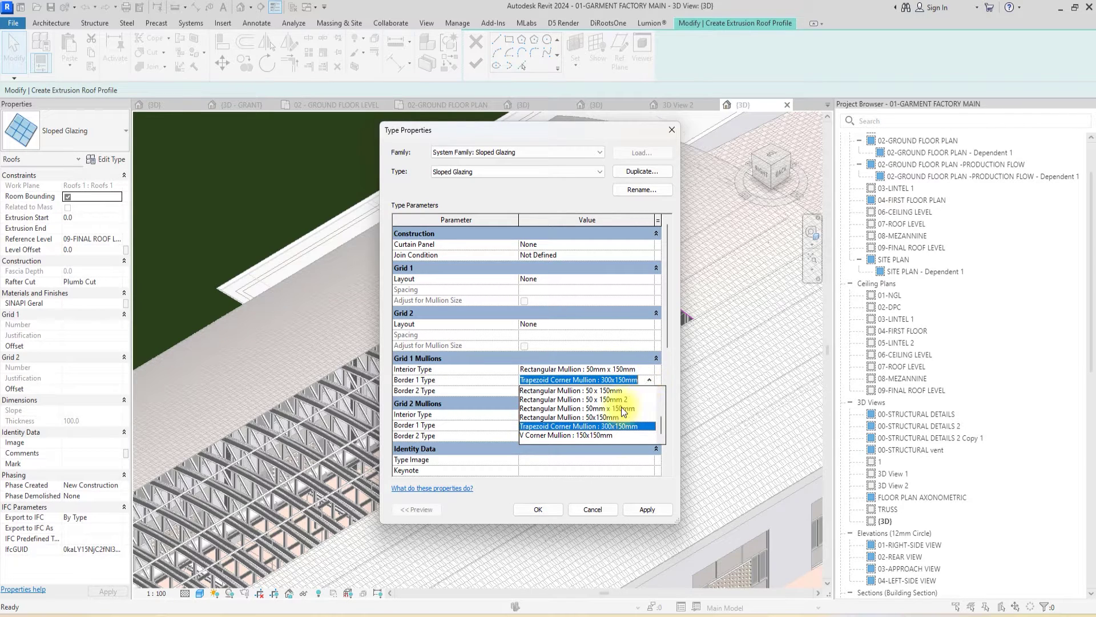
click(621, 408)
click(647, 390)
click(617, 420)
click(648, 414)
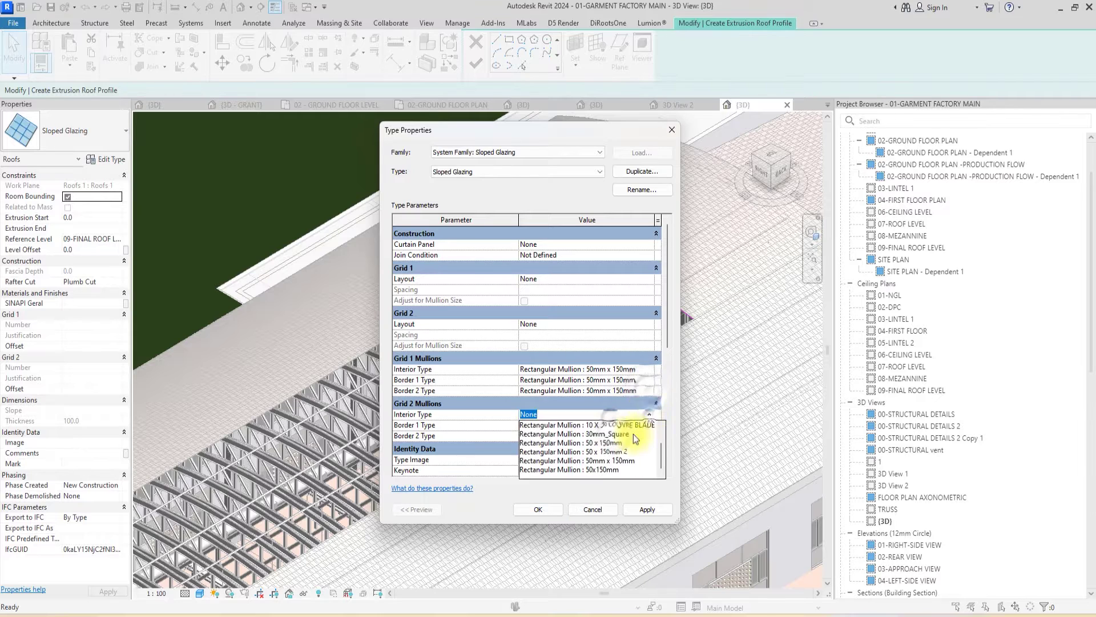
click(594, 460)
click(650, 425)
scroll(595, 423, down, 4)
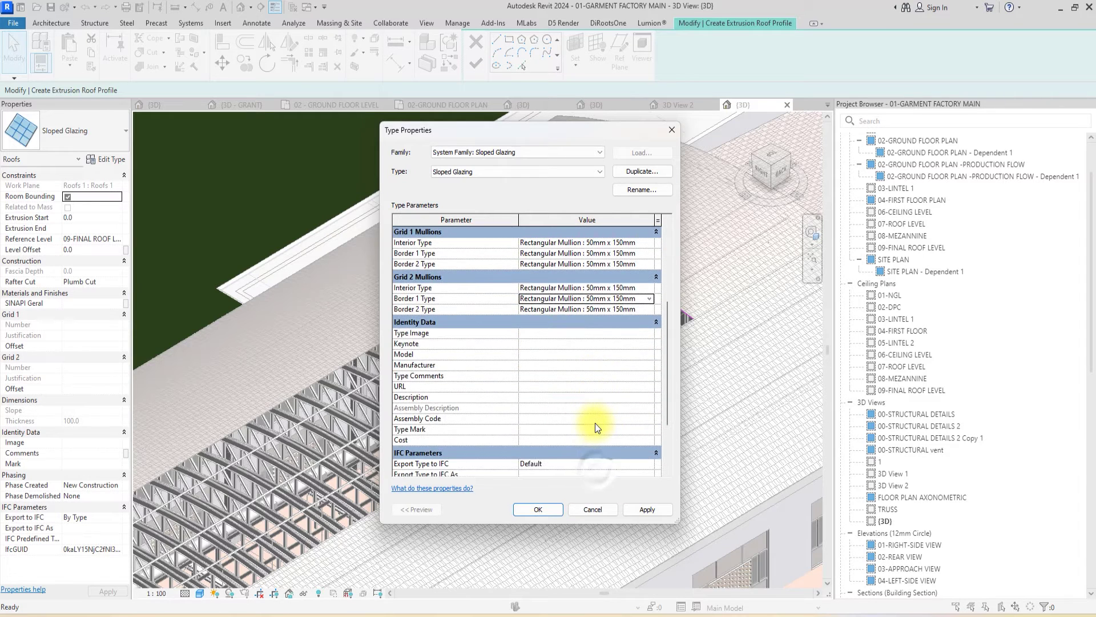
scroll(595, 427, up, 4)
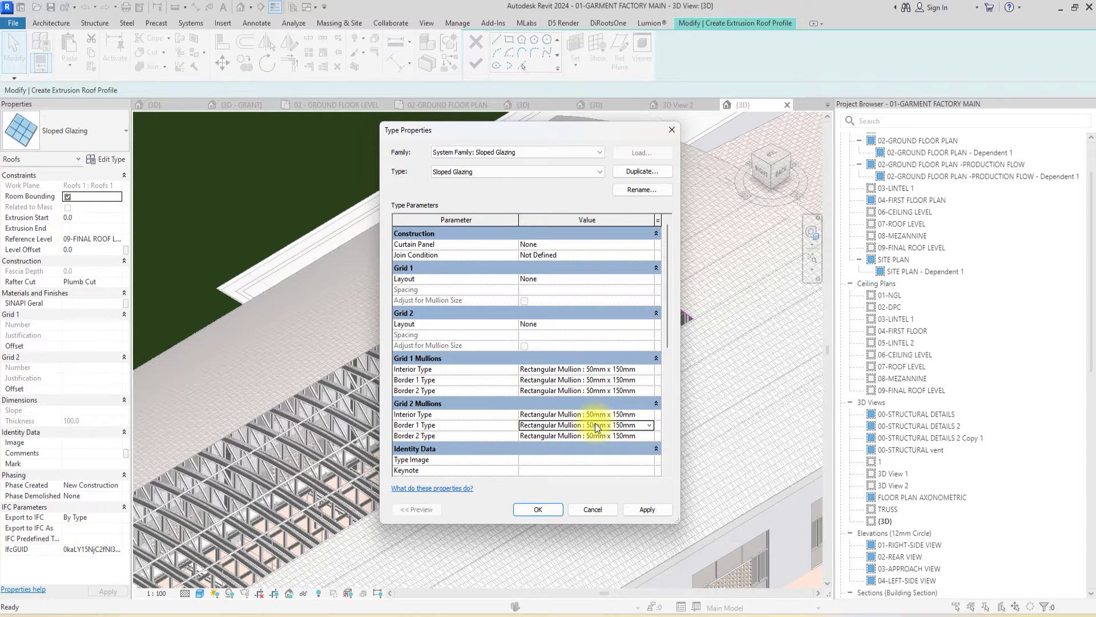
Fill the glazing panels with glass and set the Grid 1 layout to Fixed Distance.
click(648, 243)
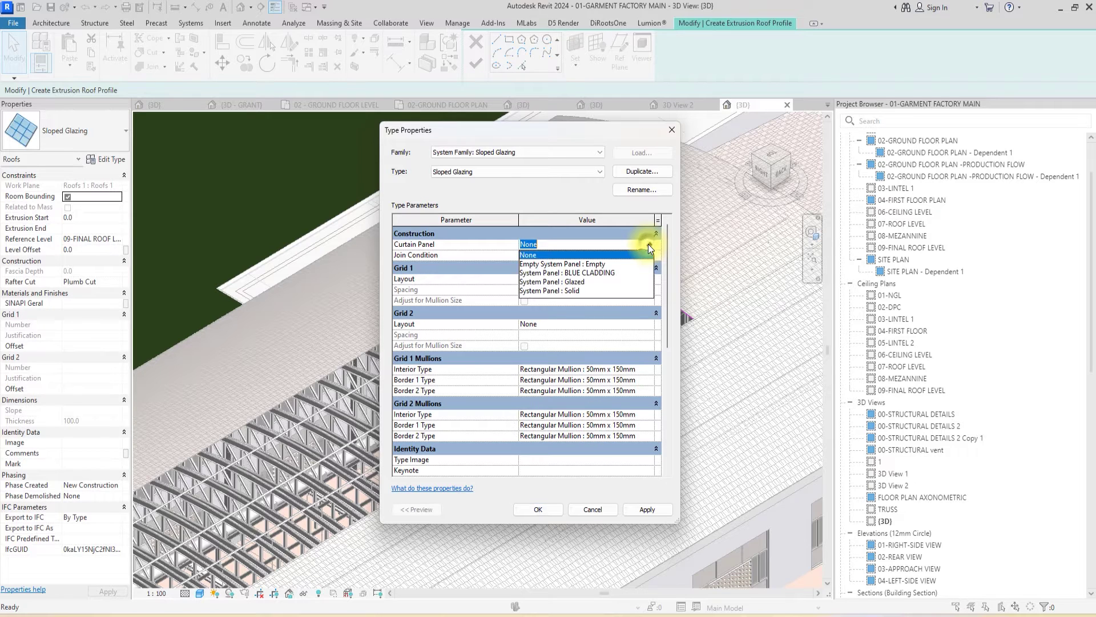
click(564, 281)
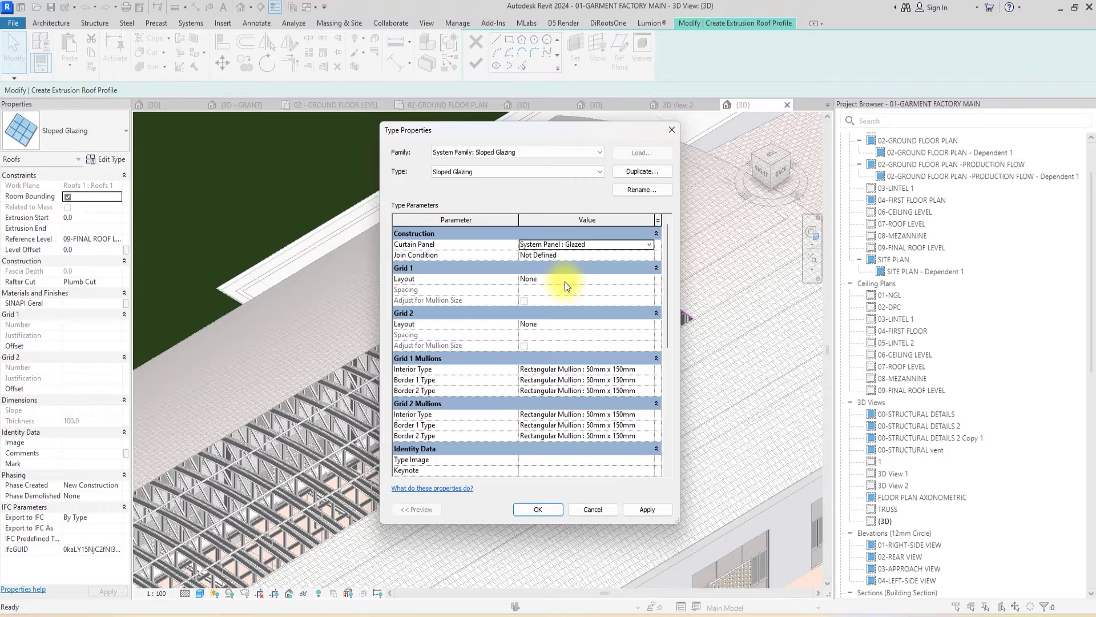
click(564, 282)
click(650, 278)
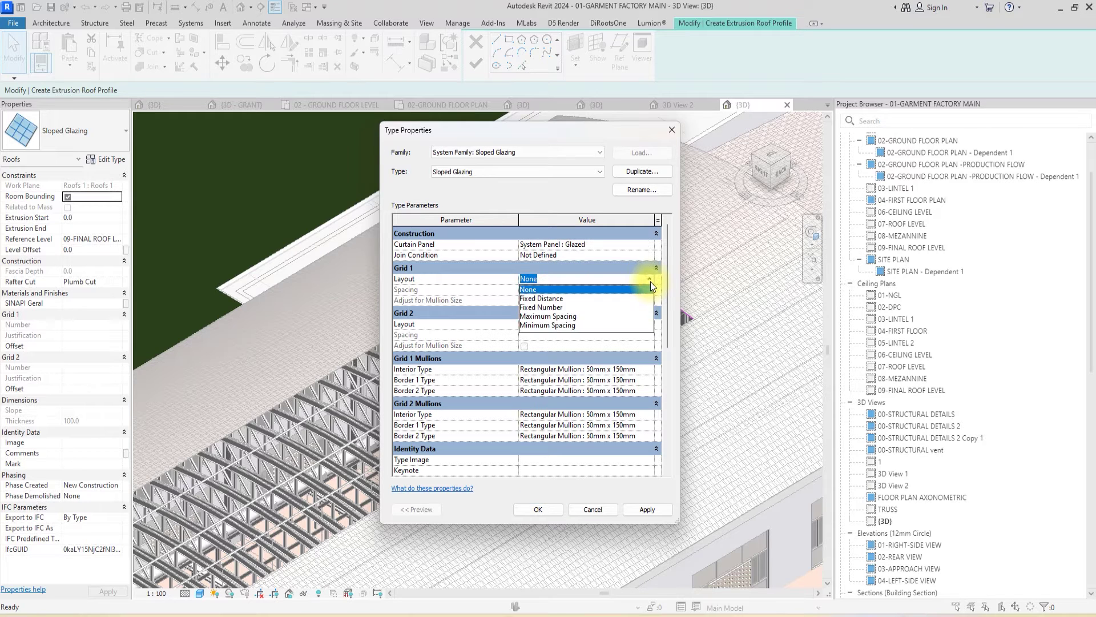
click(548, 298)
Set Grid 2 to Fixed Distance, with spacings of 1200 and 2400, and apply the type.
click(652, 324)
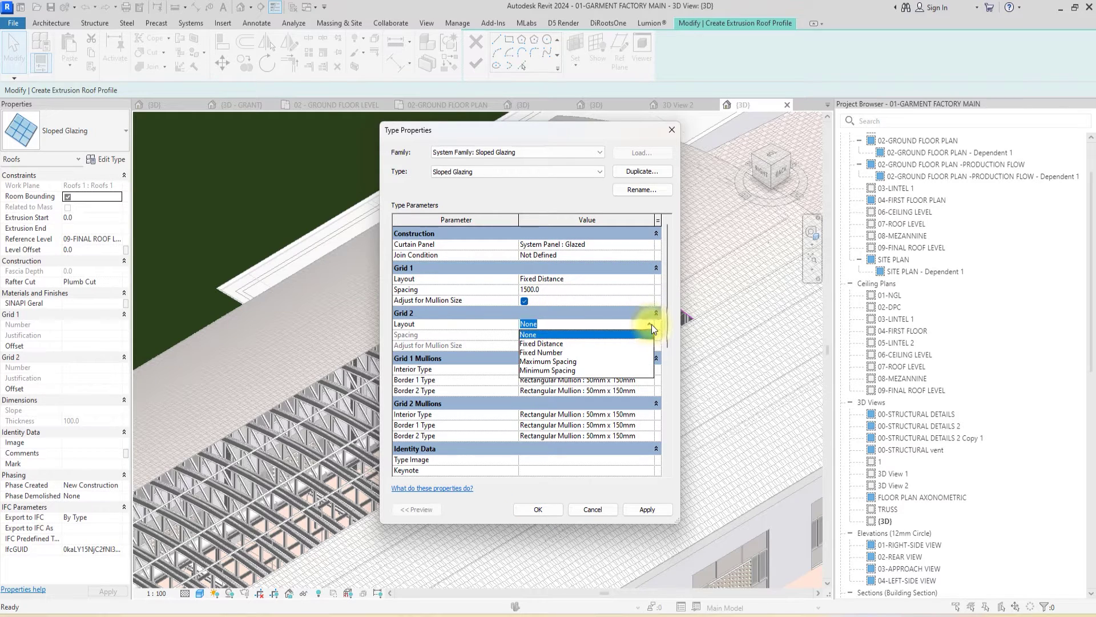
click(541, 342)
click(557, 289)
text(2100)
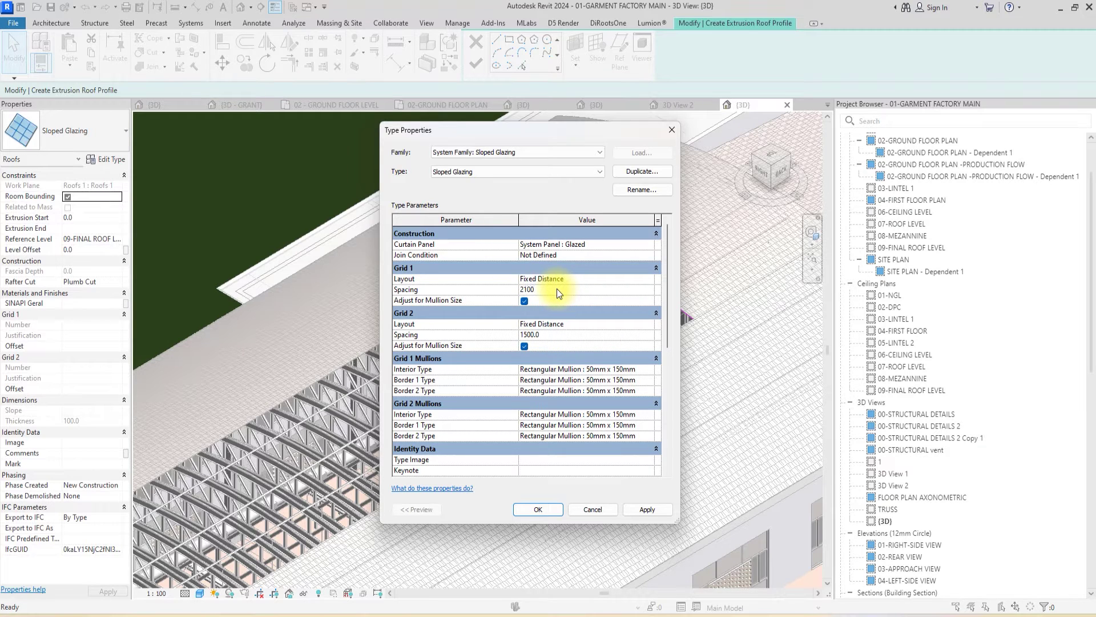
click(481, 289)
text(0)
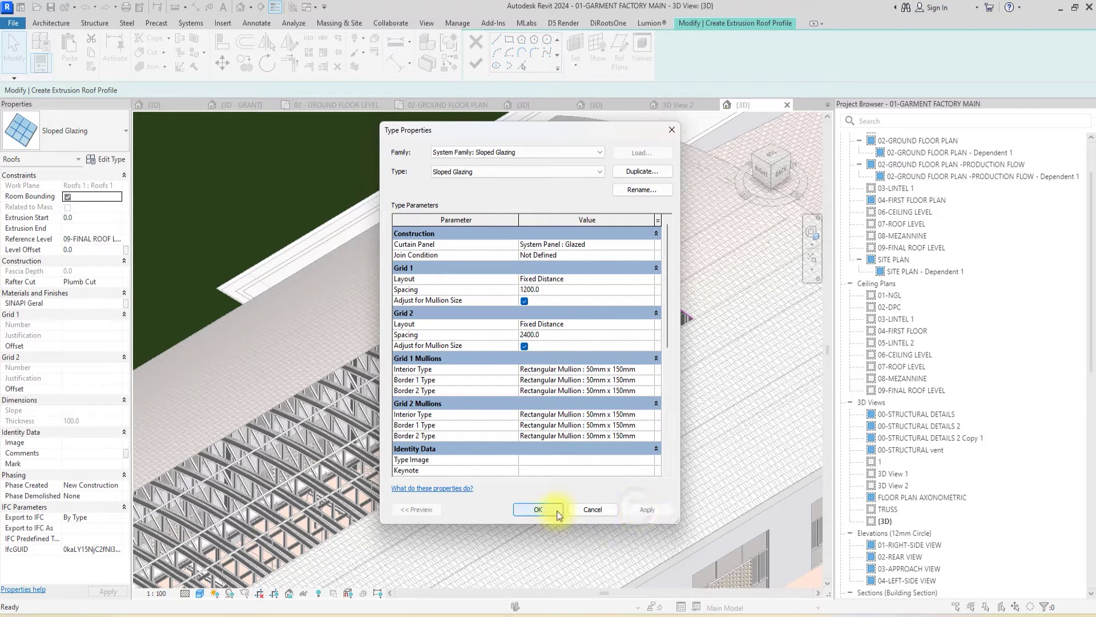
click(534, 512)
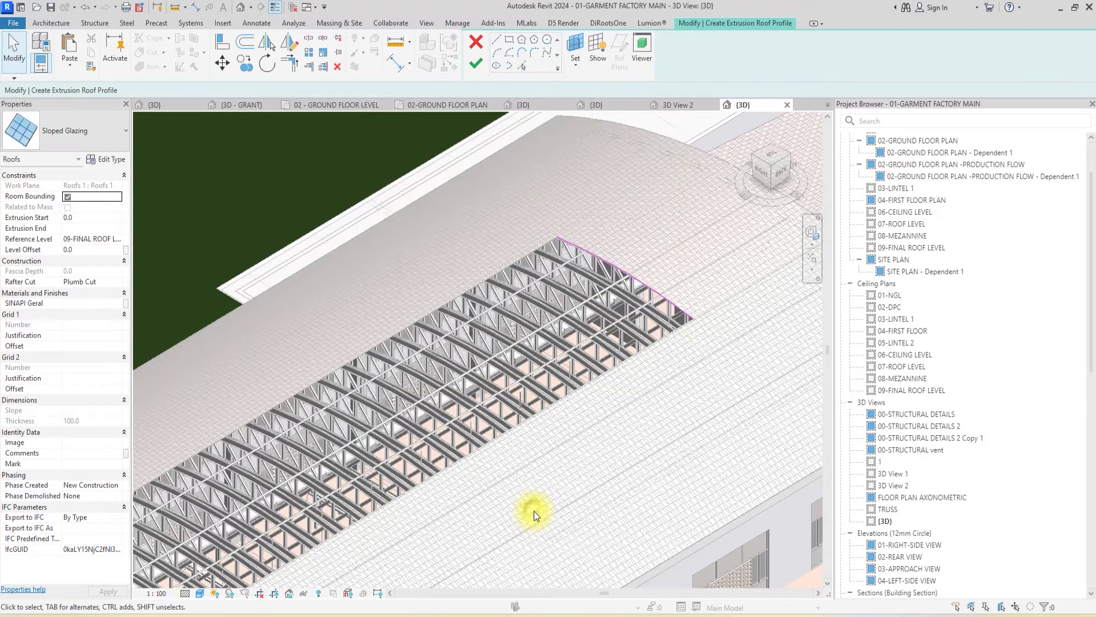
Finish the extrusion roof sketch, creating the gridded Sloped Glazing roof over the skylight.
click(476, 62)
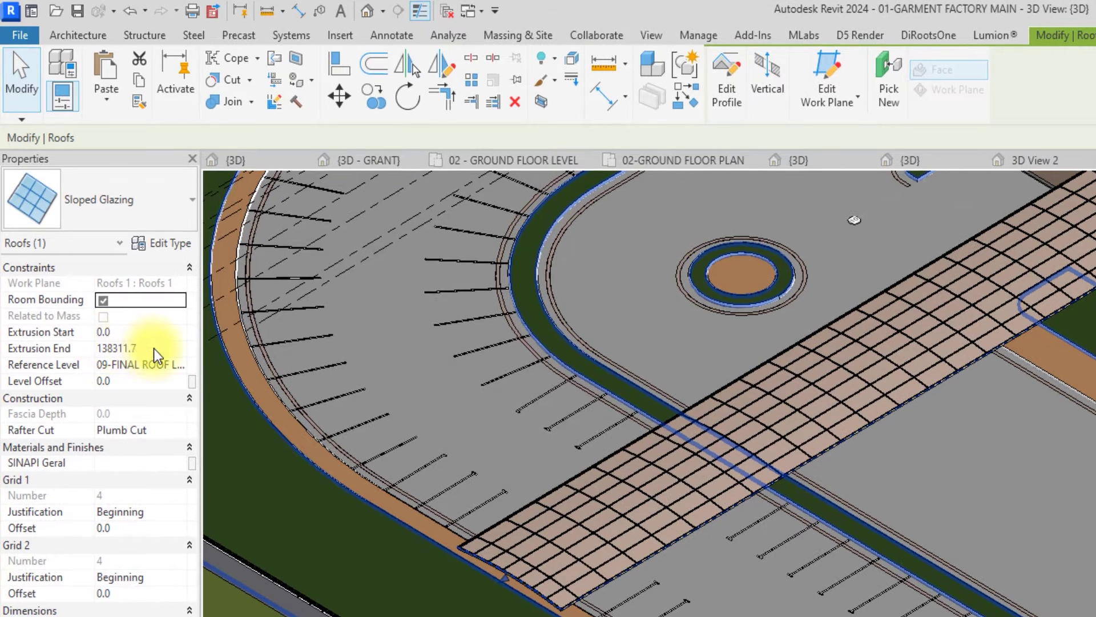
Change the Sloped Glazing roof's Extrusion End from 138311.7 to 30000.
click(153, 349)
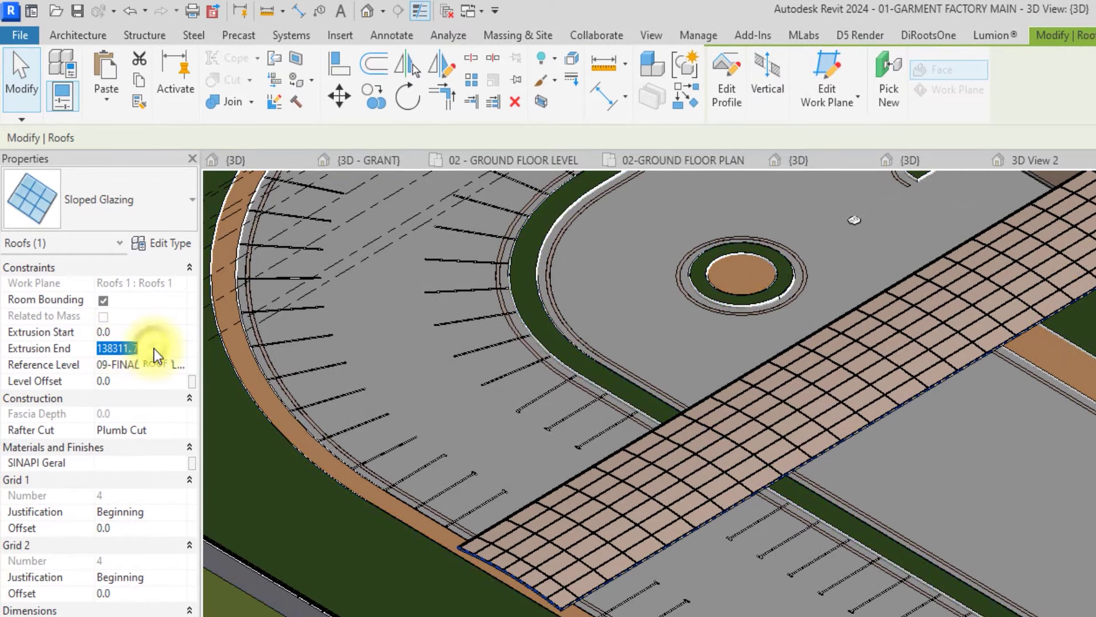
text(3)
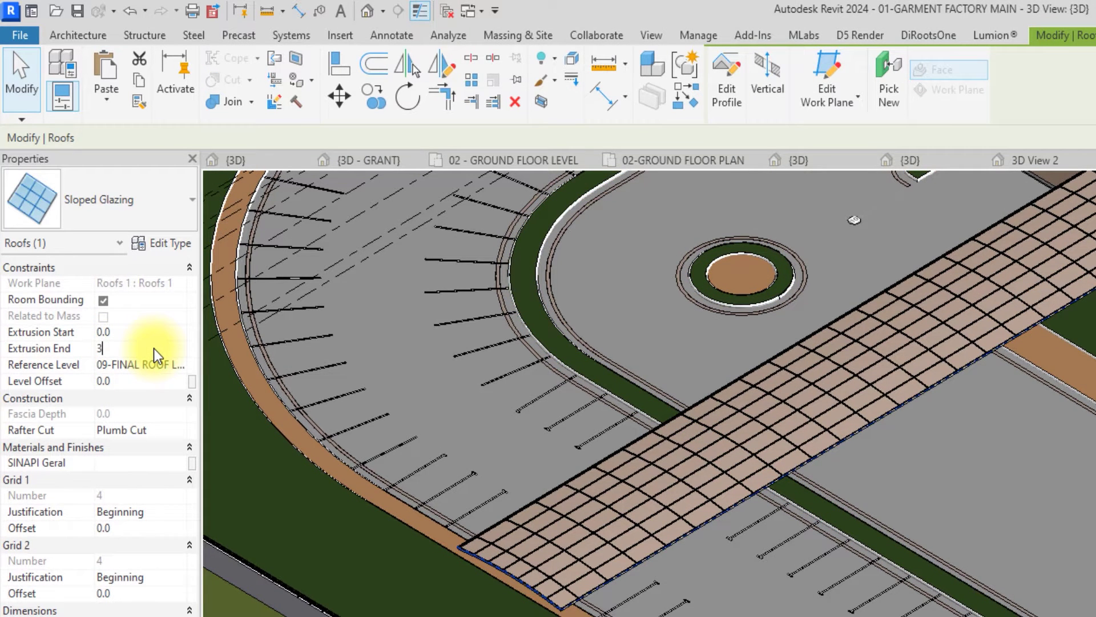
text(0000)
key(Return)
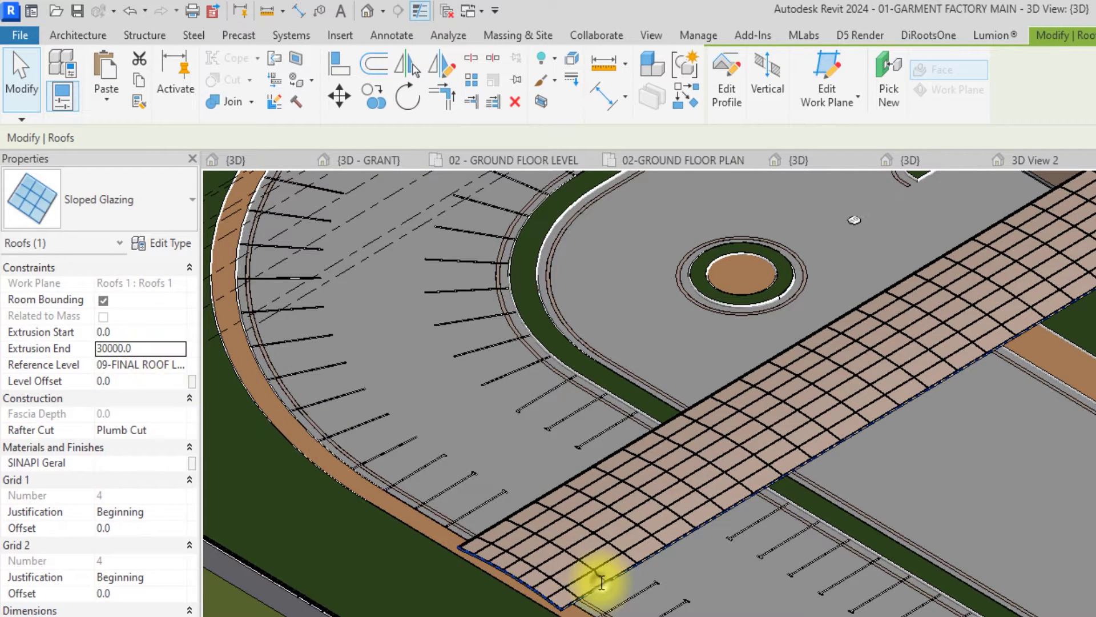
scroll(598, 582, down, 3)
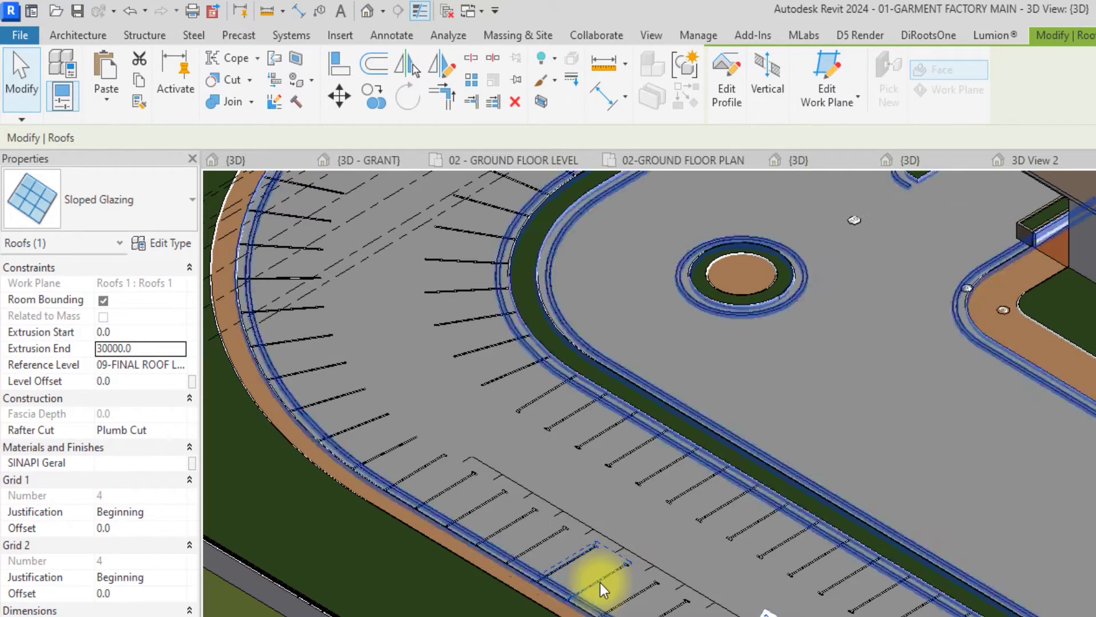
scroll(599, 581, down, 3)
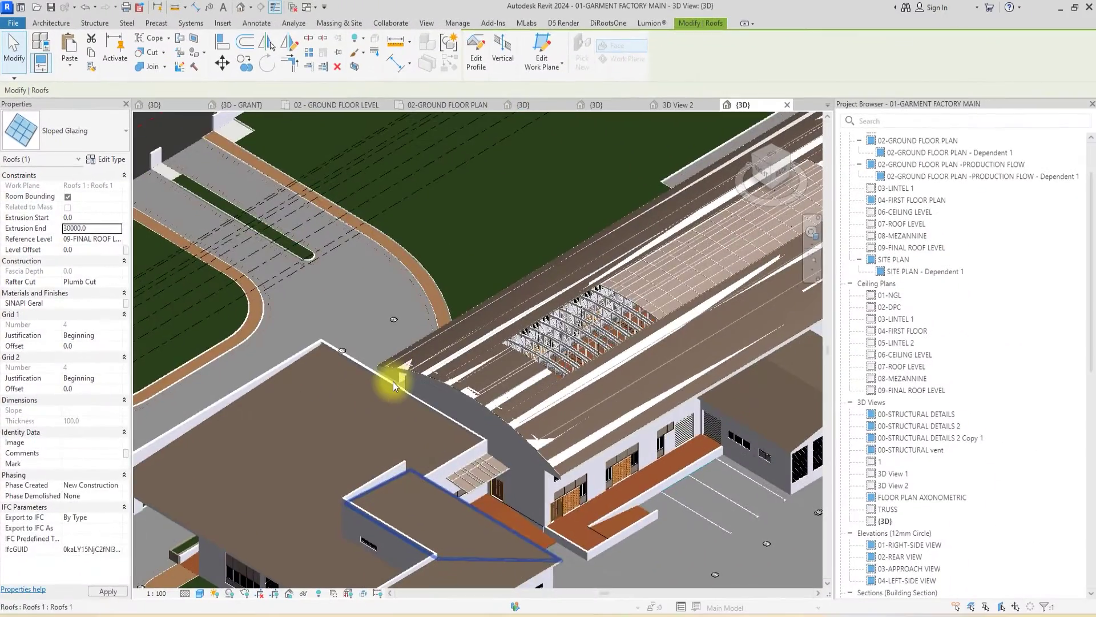
click(393, 381)
scroll(393, 381, up, 2)
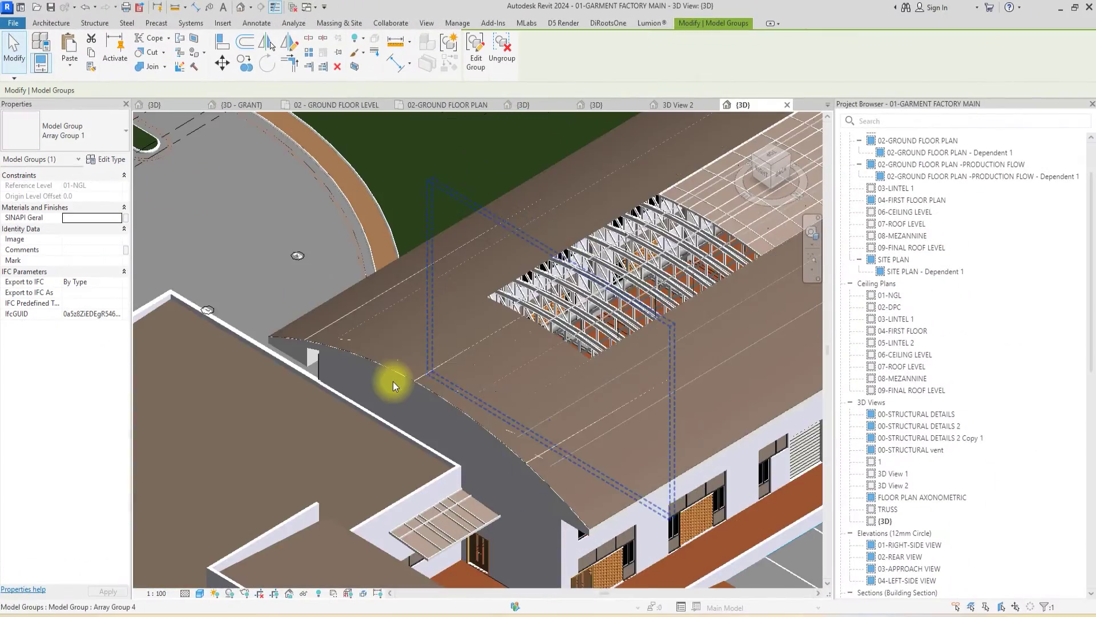
scroll(393, 381, up, 2)
scroll(393, 382, up, 2)
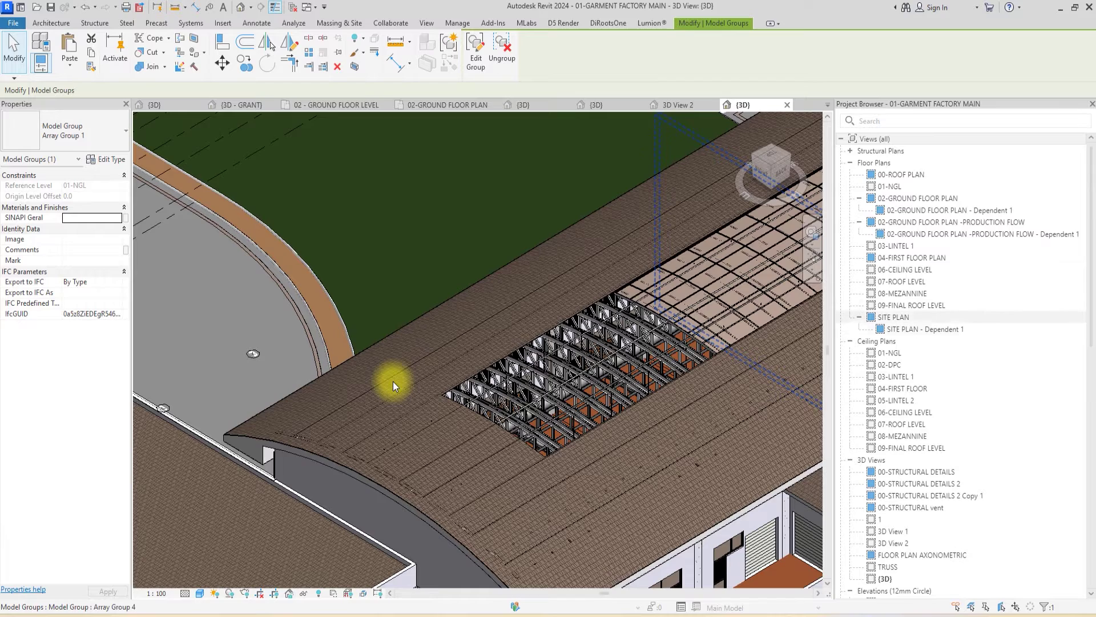
In 00-ROOF PLAN, add a 44200 aligned dimension across the glazing and reselect the roof.
double_click(907, 174)
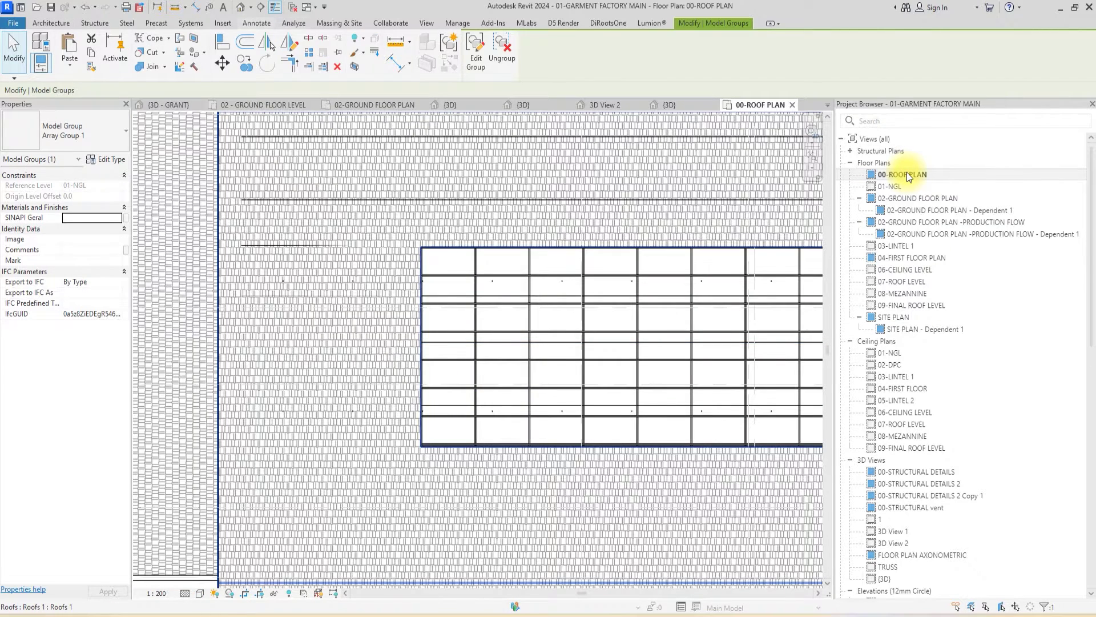
click(262, 23)
click(47, 53)
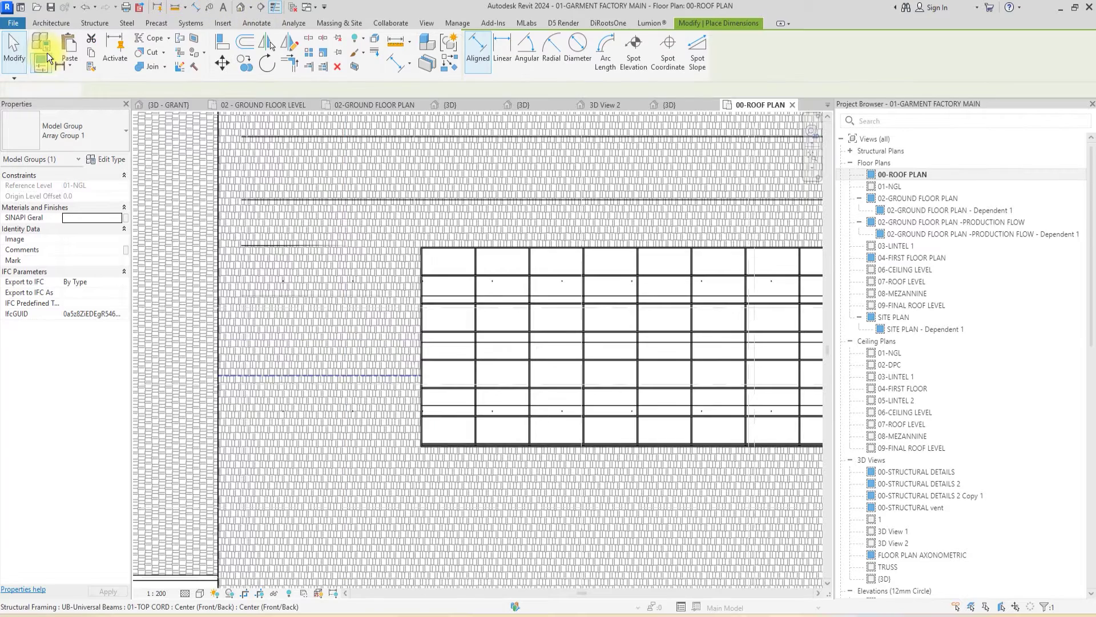
scroll(464, 349, up, 5)
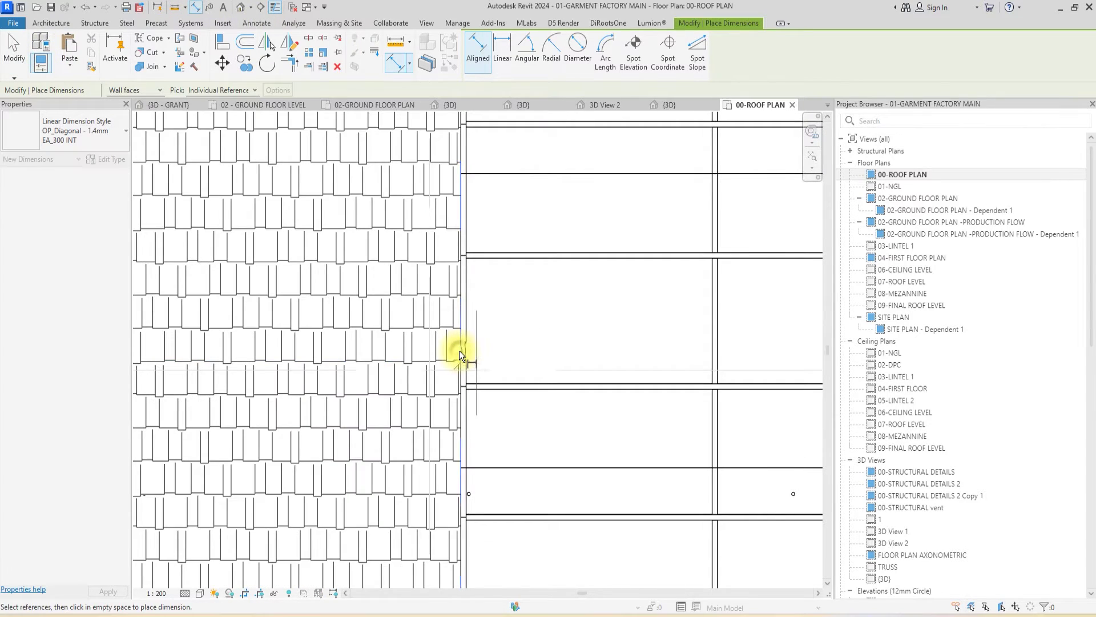
scroll(460, 350, down, 3)
scroll(460, 351, down, 3)
scroll(708, 369, up, 2)
scroll(498, 359, up, 2)
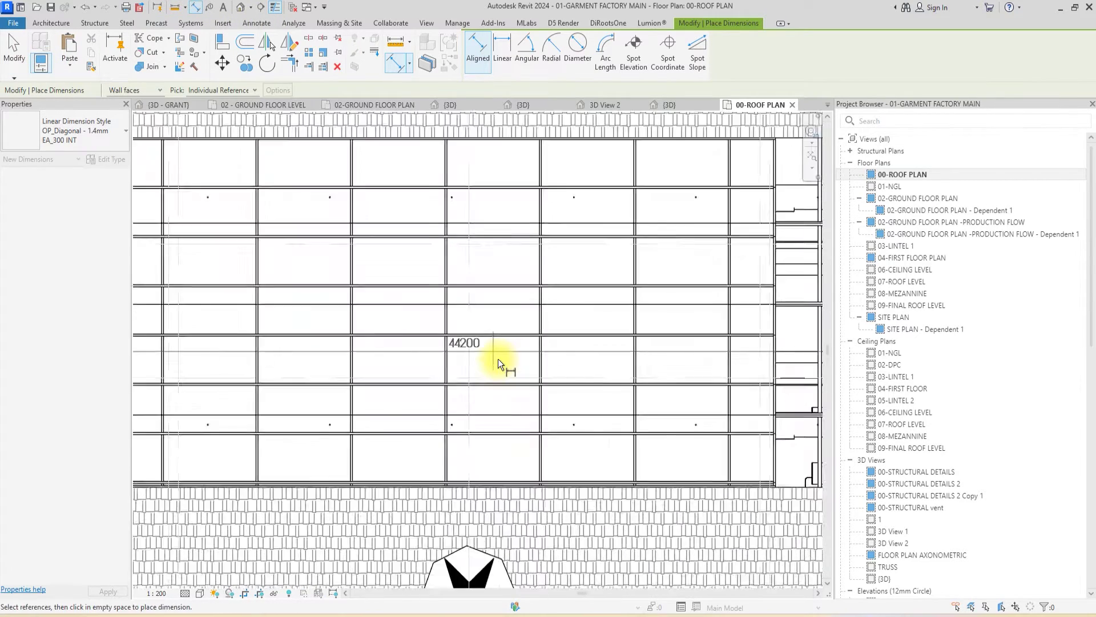
scroll(498, 360, down, 2)
key(Escape)
key(Escape)
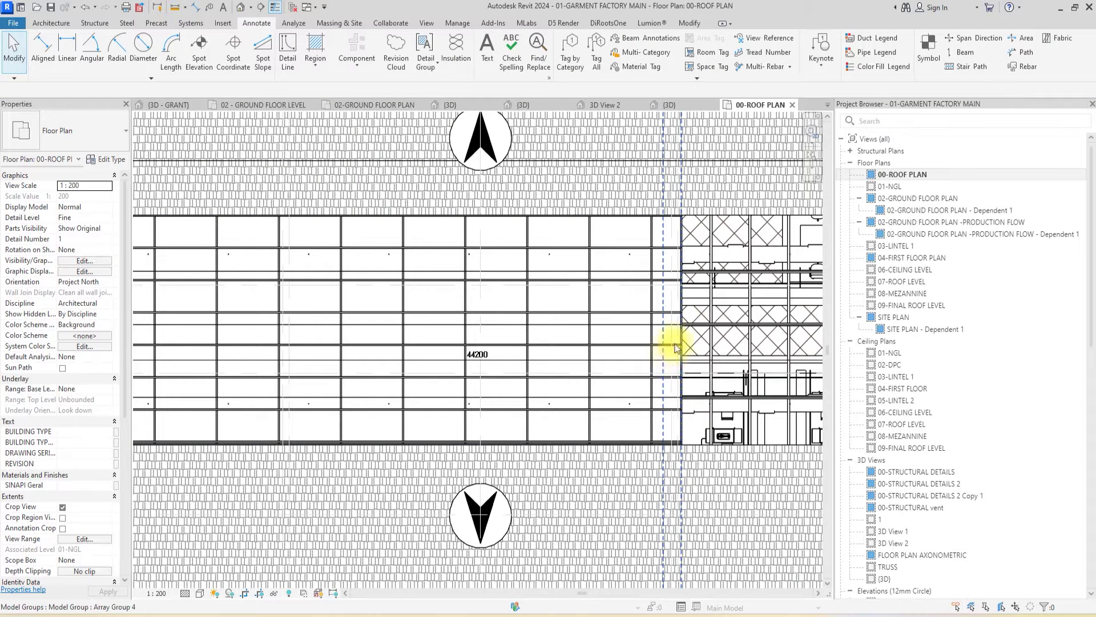
click(679, 411)
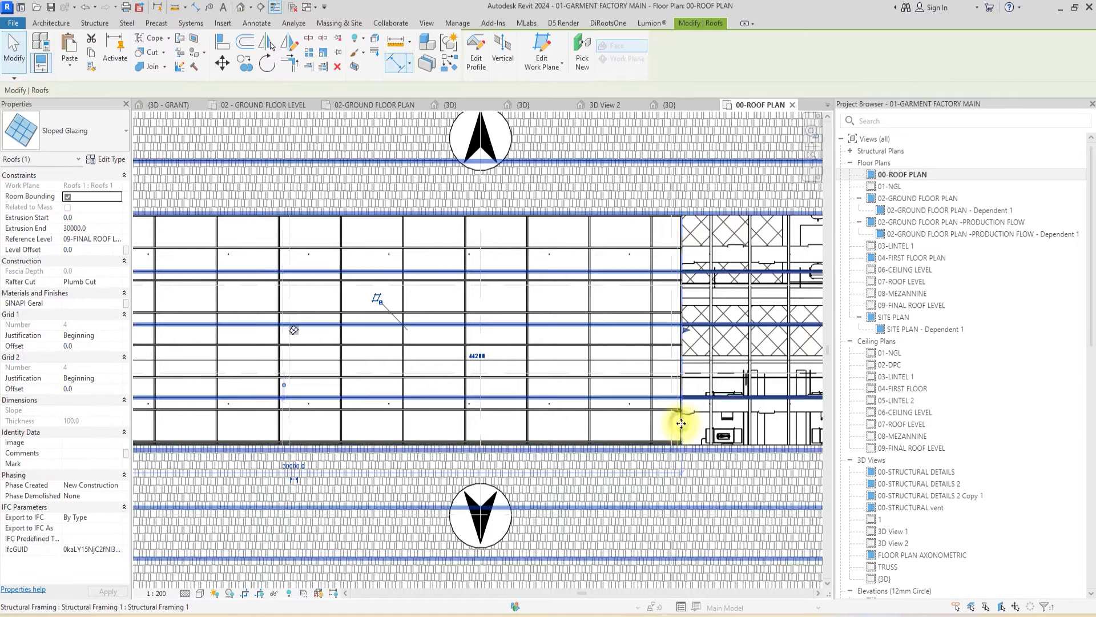
click(95, 227)
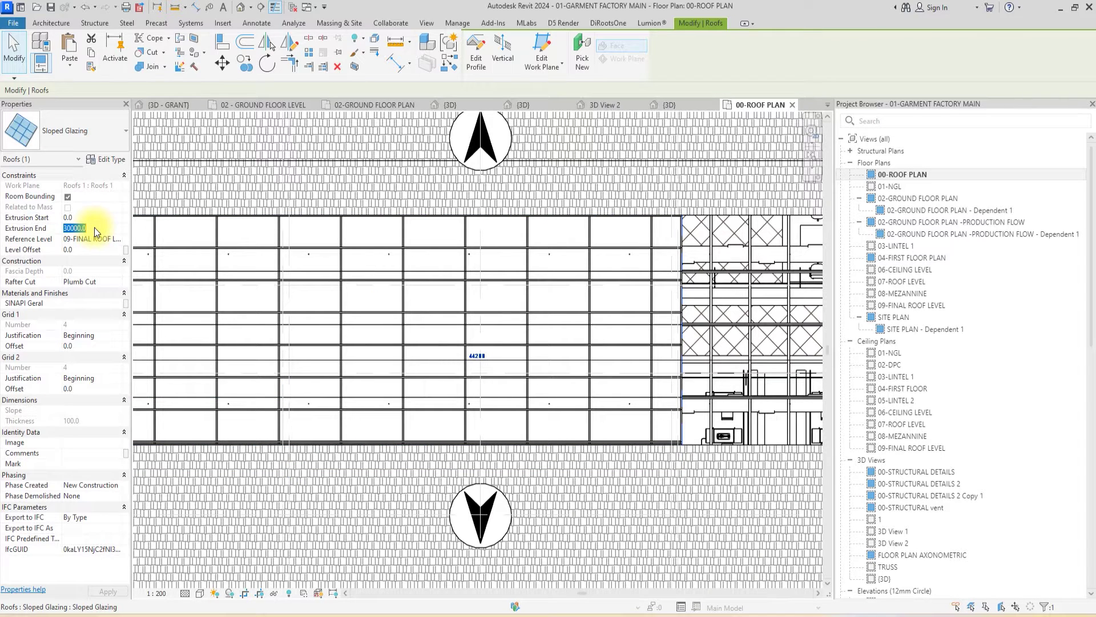
scroll(550, 270, down, 5)
scroll(551, 271, down, 3)
key(Escape)
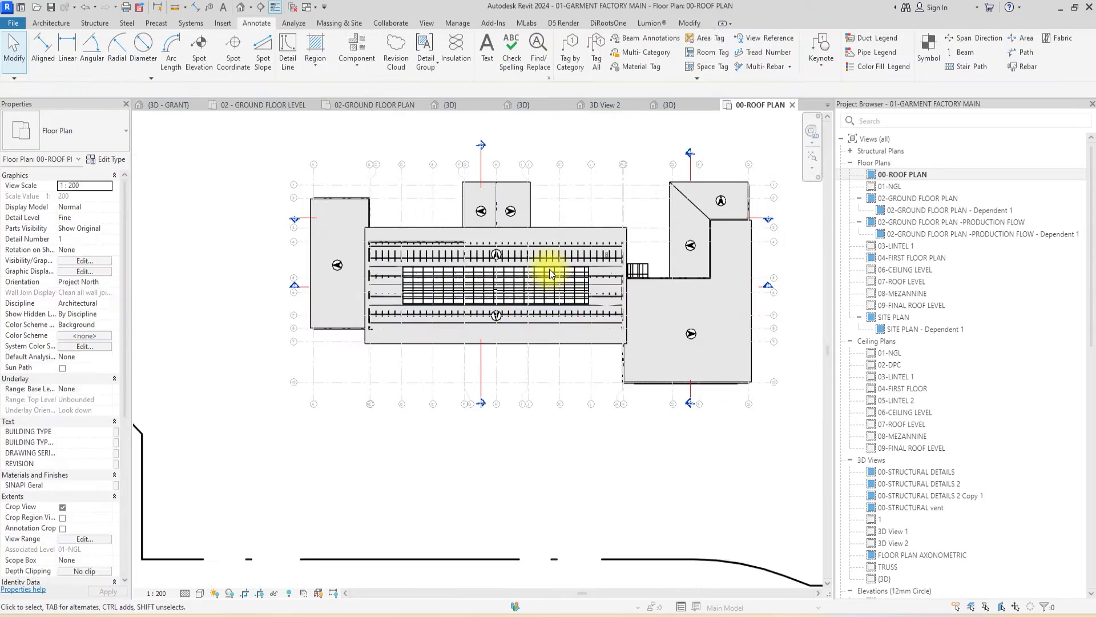
Back in the 3D view, hide all structural framing beneath the skylight glazing.
click(240, 6)
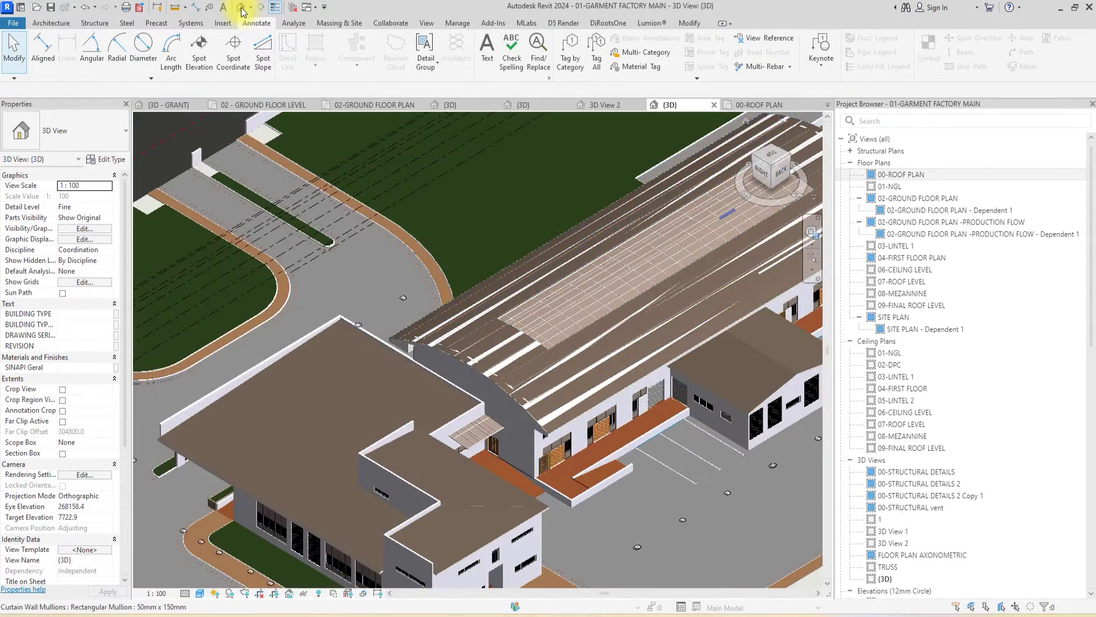
scroll(778, 156, up, 2)
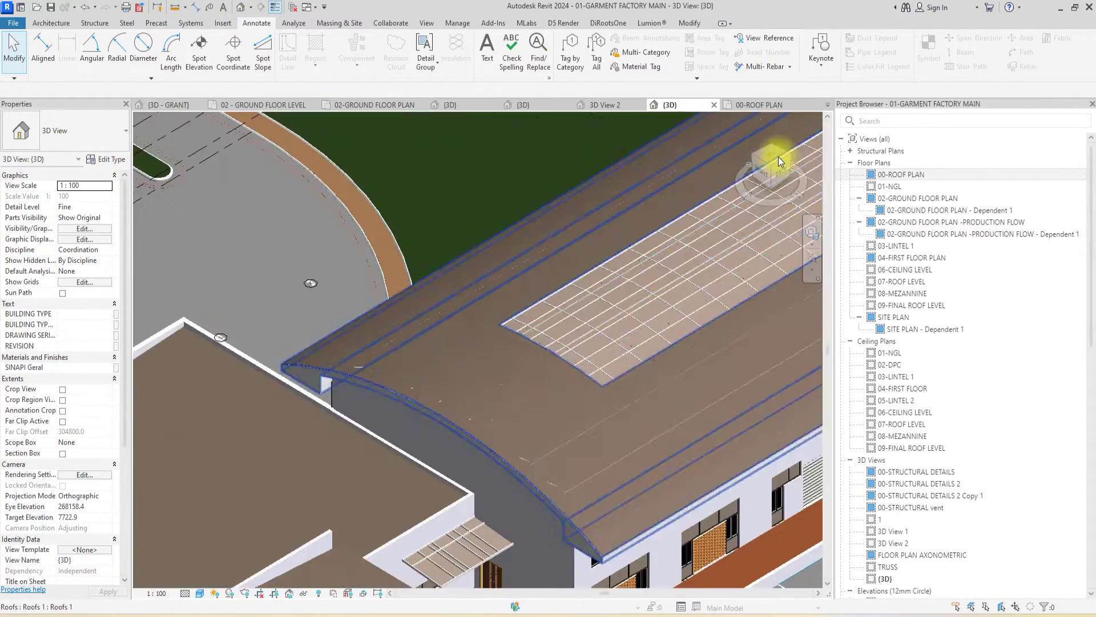
scroll(778, 157, up, 3)
click(523, 333)
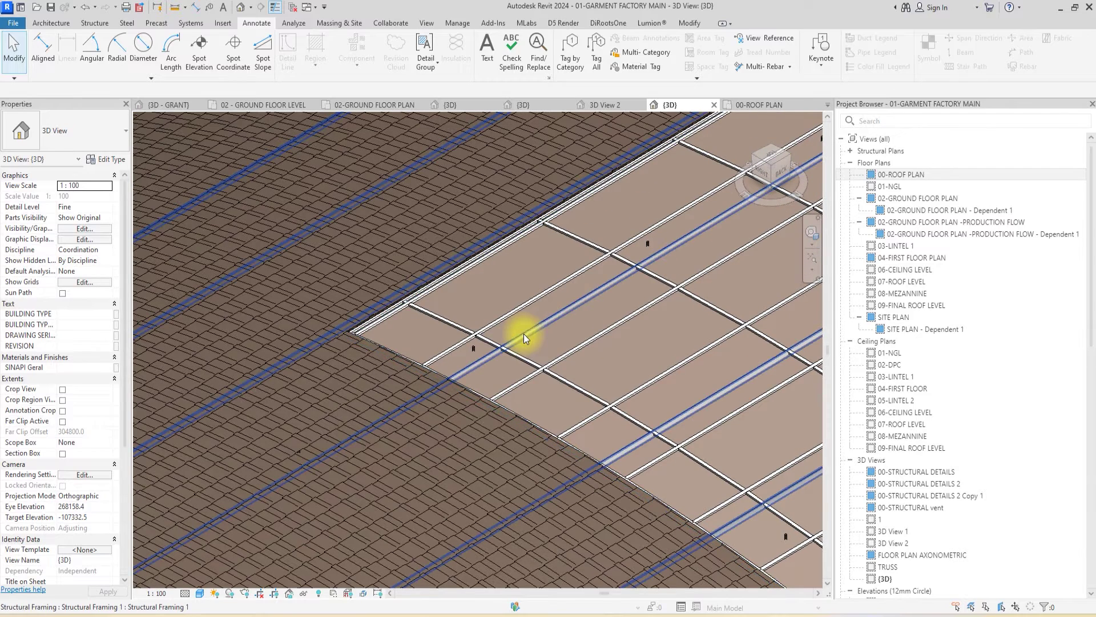
right_click(523, 333)
mouse_move(564, 332)
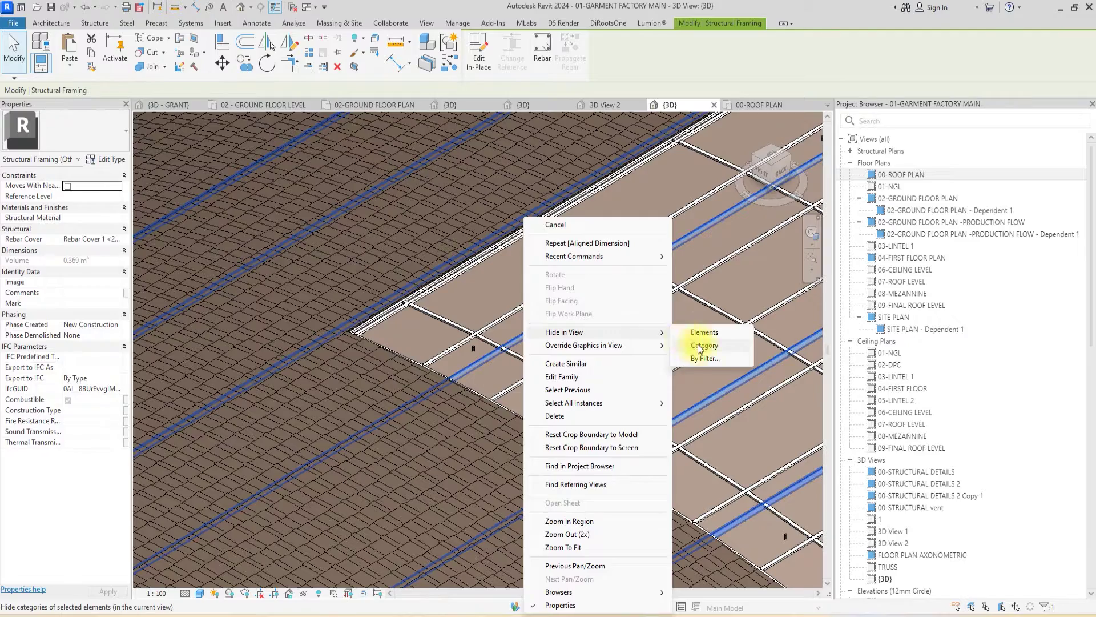
click(686, 340)
scroll(701, 346, down, 5)
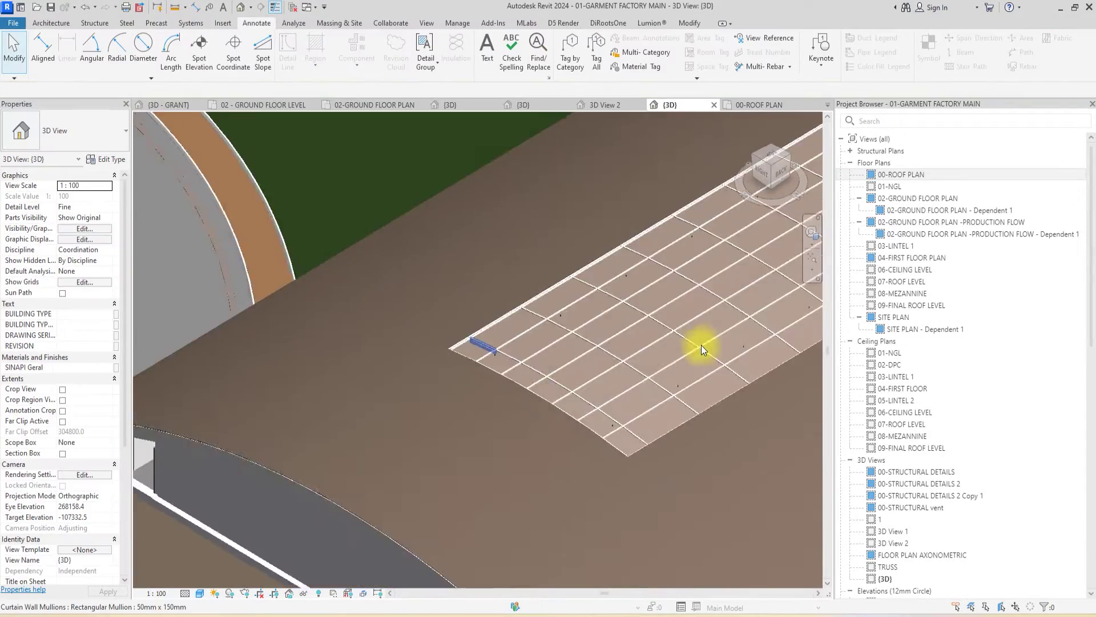
scroll(701, 345, down, 2)
scroll(702, 346, up, 2)
scroll(701, 345, up, 1)
scroll(701, 345, up, 2)
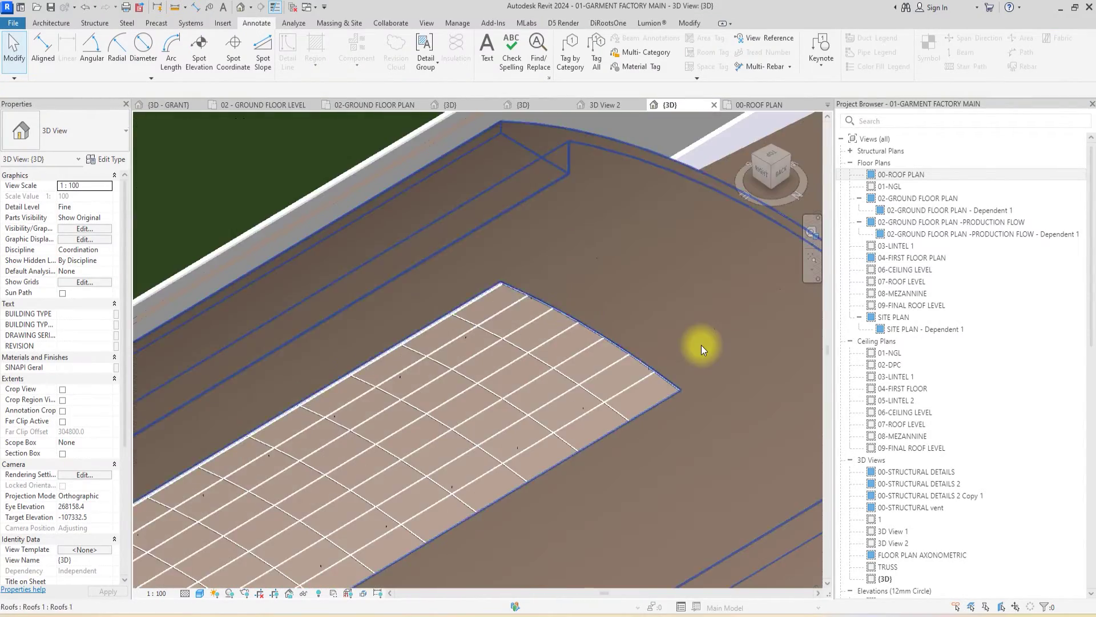
scroll(702, 345, down, 3)
scroll(702, 345, up, 2)
scroll(709, 353, down, 1)
scroll(710, 354, down, 3)
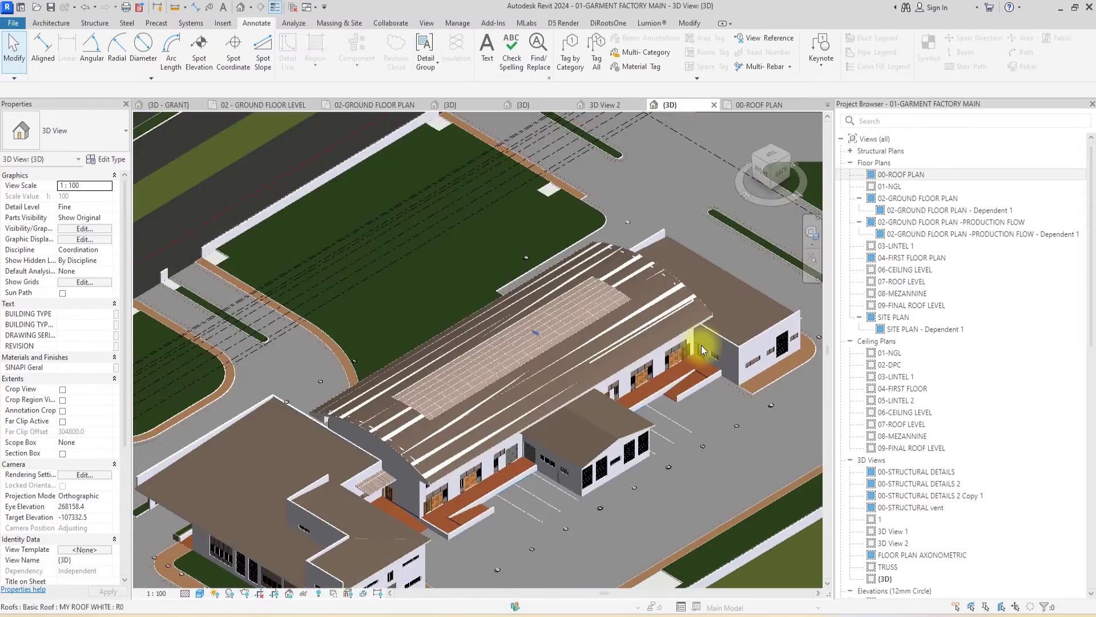
scroll(509, 302, up, 2)
scroll(509, 301, up, 1)
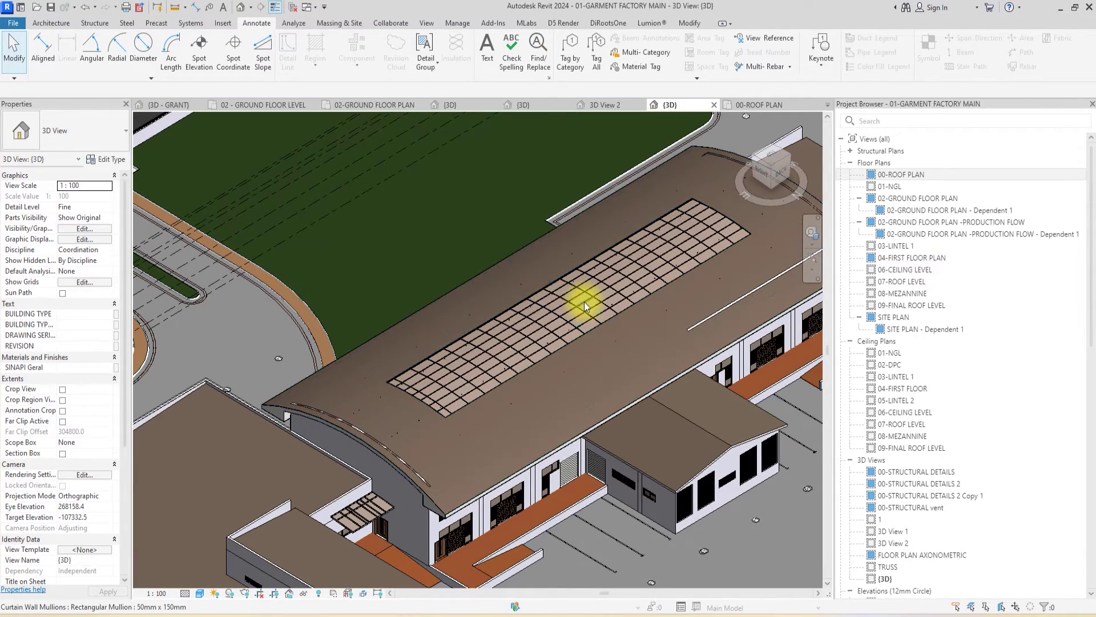
Pan and orbit to a top-down view of the site using the ViewCube's top face.
middle_click(593, 310)
scroll(584, 301, down, 2)
scroll(585, 301, down, 1)
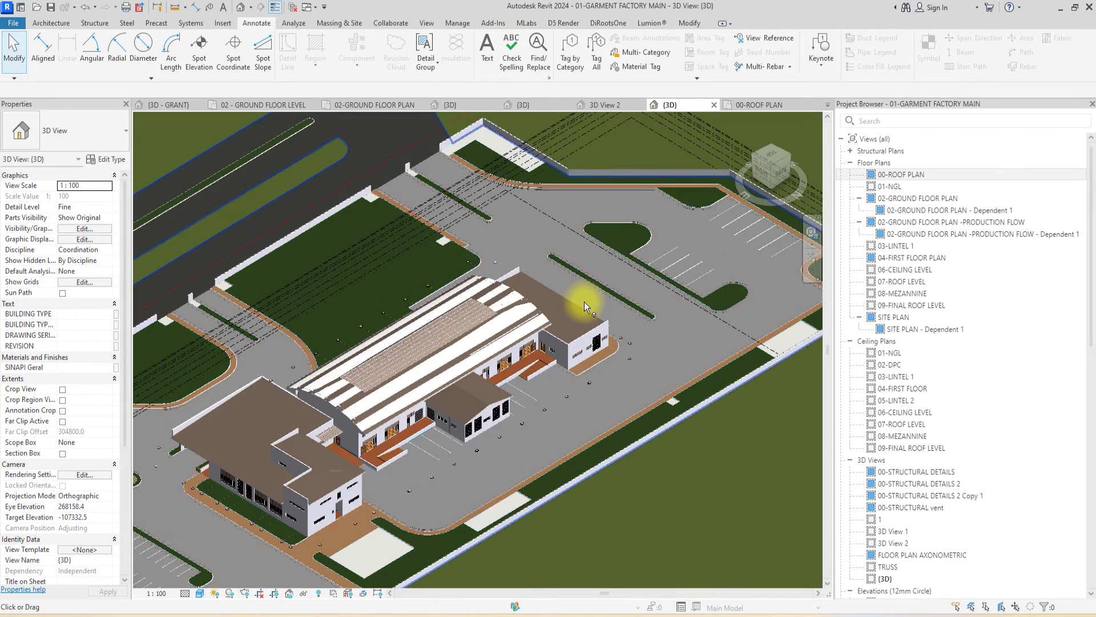
drag(775, 155, 778, 161)
click(777, 159)
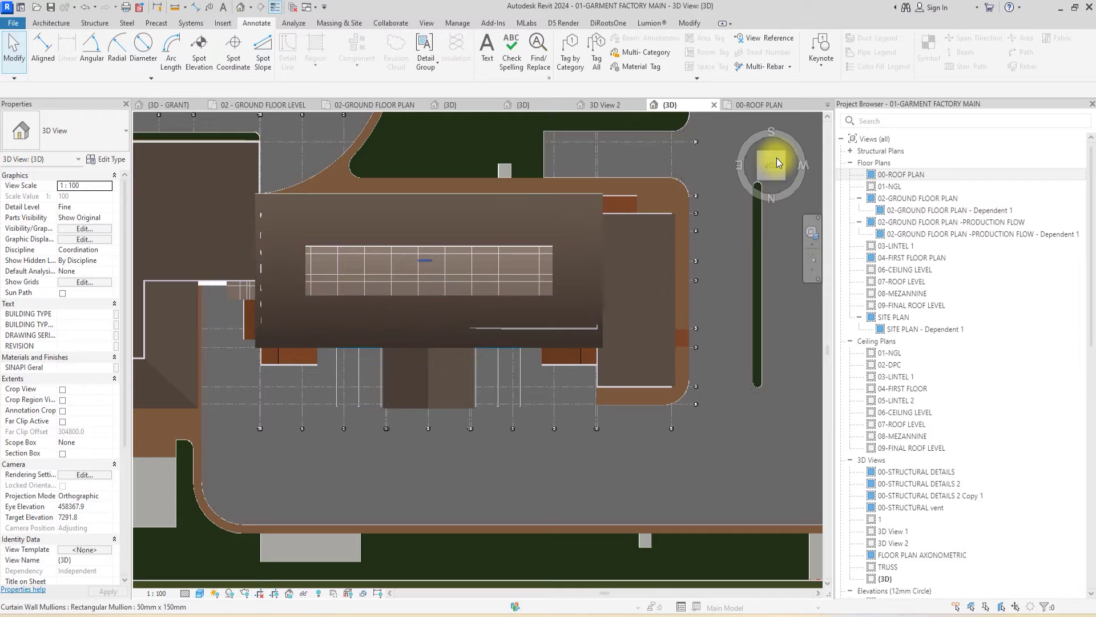
Start a Roof by Footprint and confirm 09-FINAL ROOF LEVEL as its level.
click(49, 24)
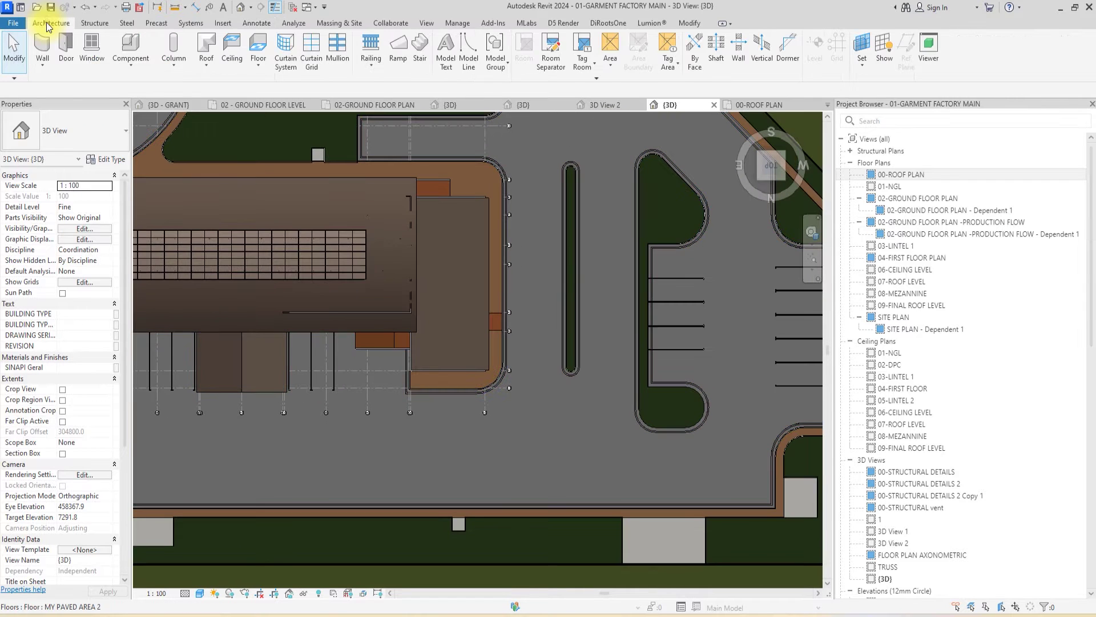
click(212, 64)
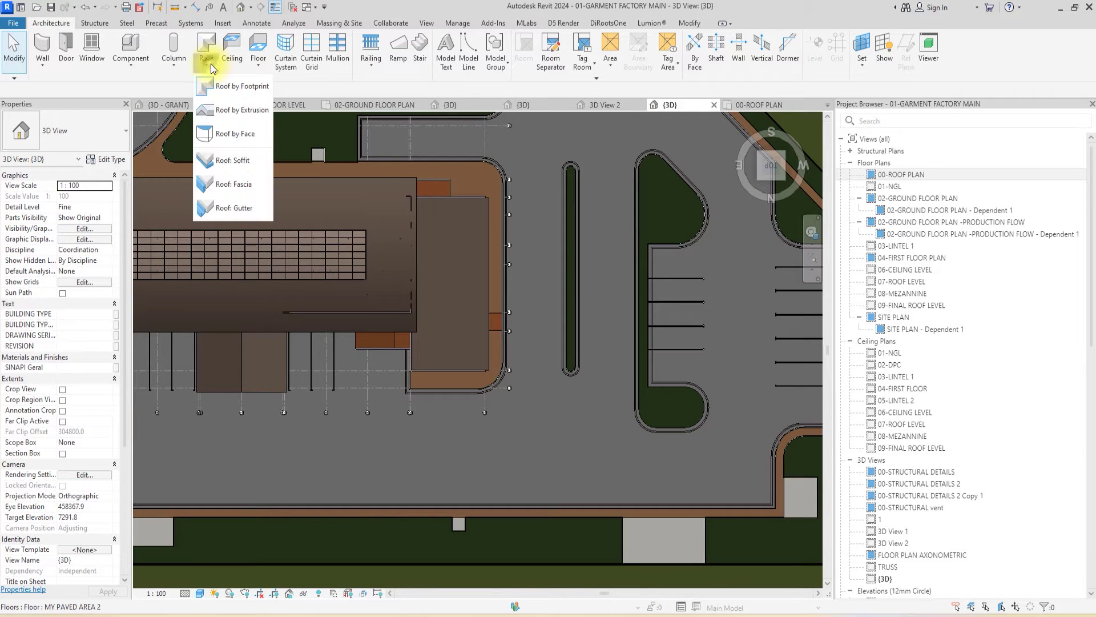
click(234, 86)
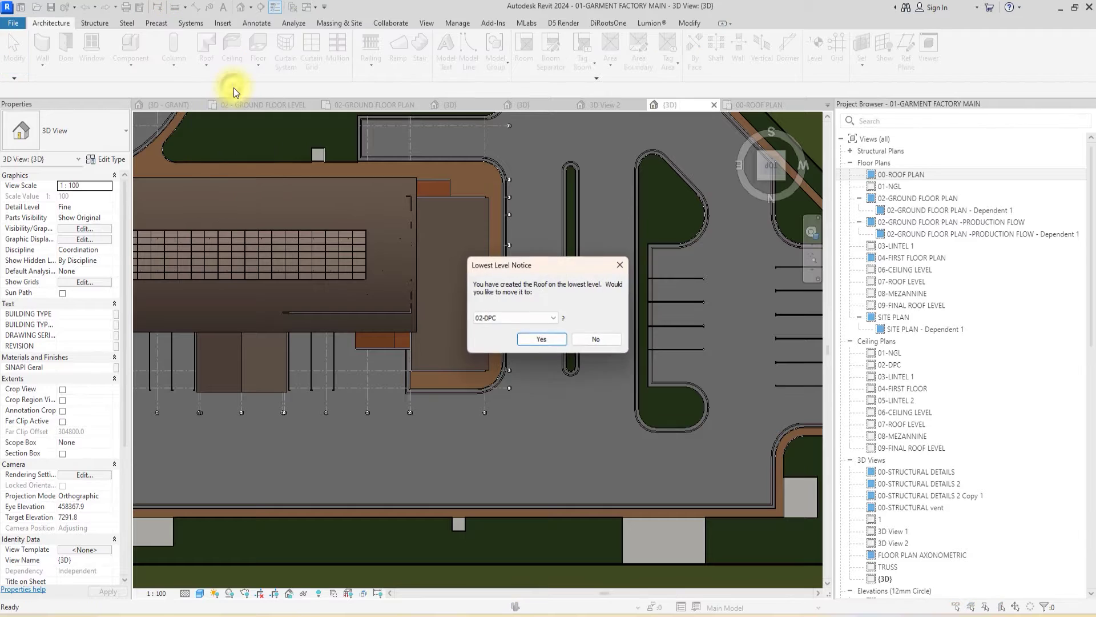
click(525, 315)
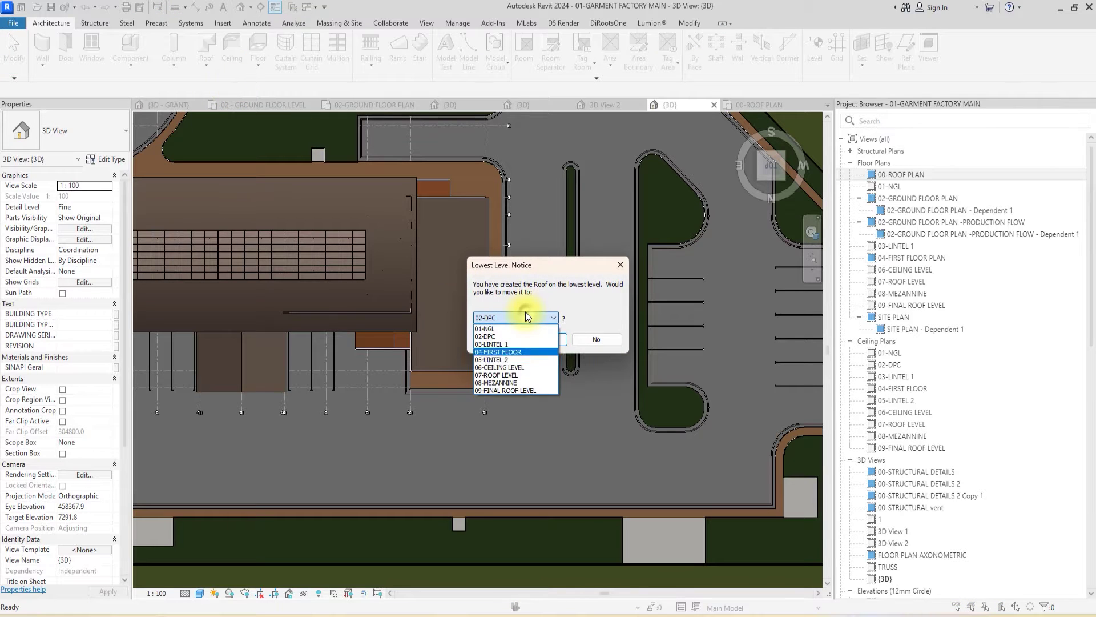
click(511, 392)
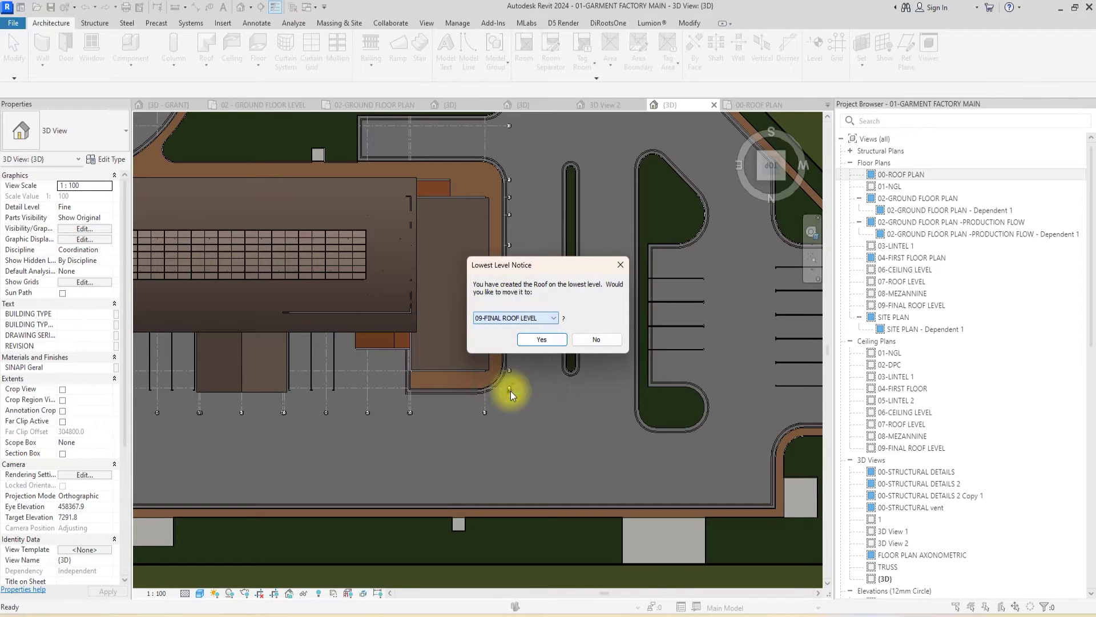
click(539, 340)
Set the new roof's type to Sloped Glazing.
click(71, 126)
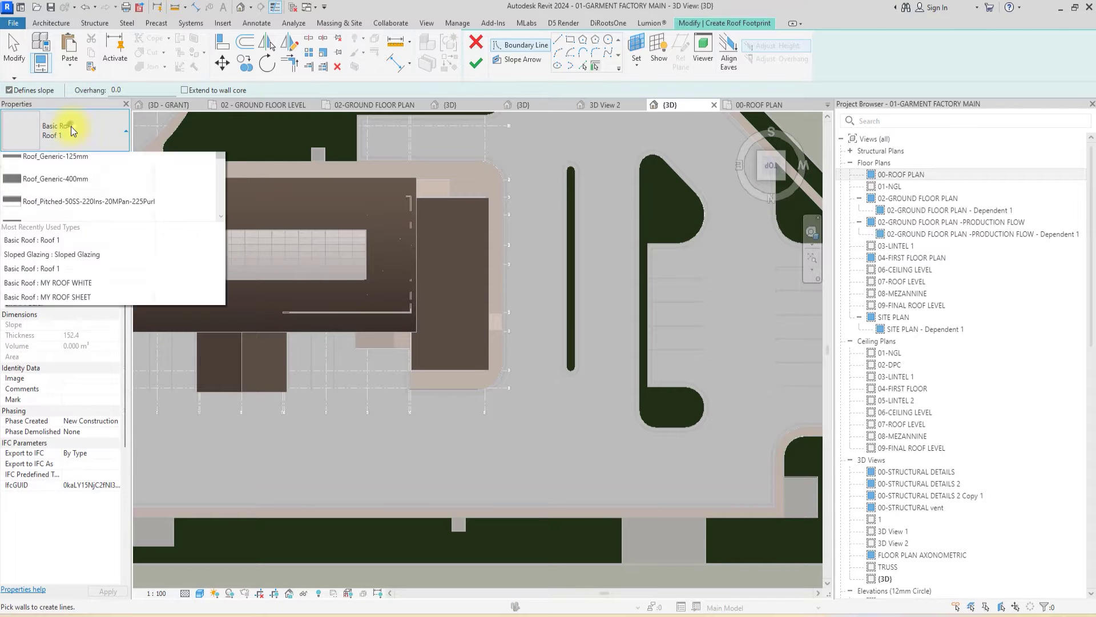
click(50, 136)
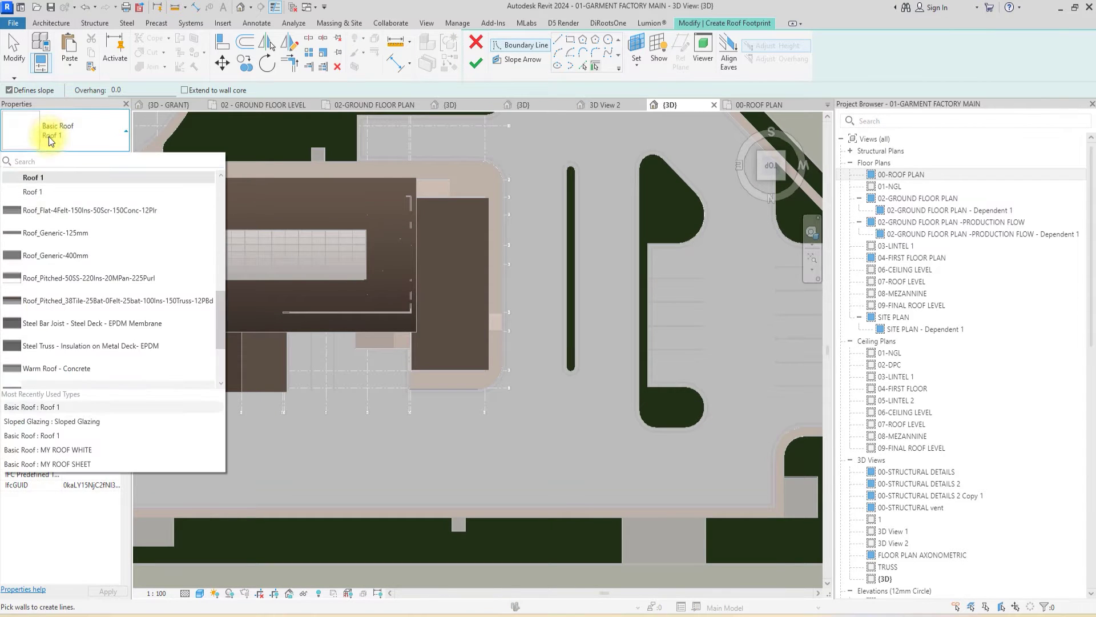
scroll(45, 357, down, 3)
click(45, 356)
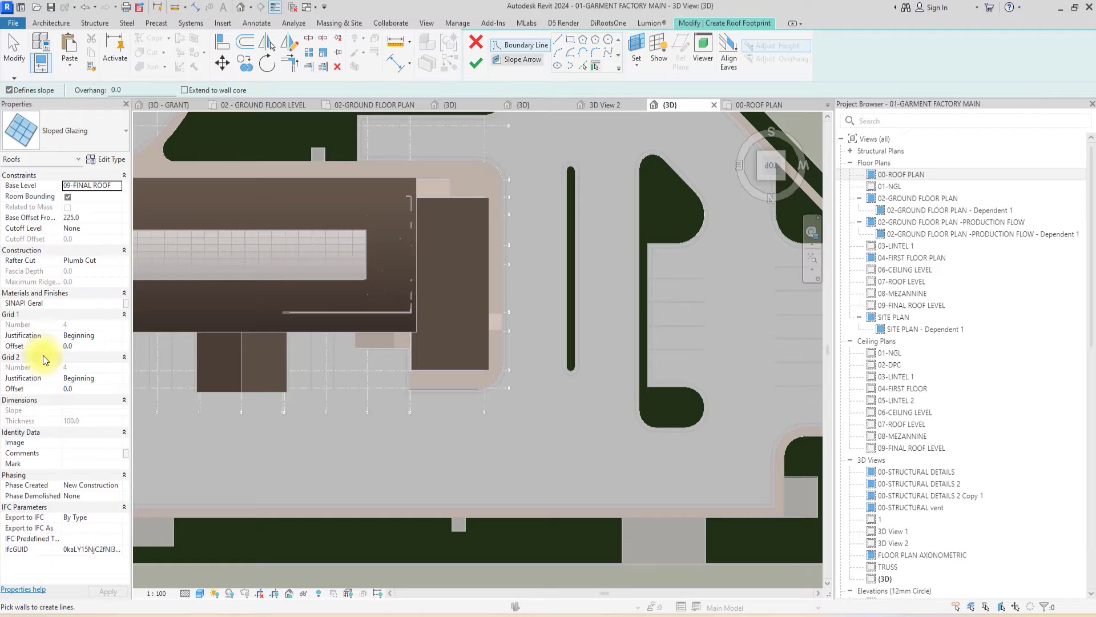
Sketch a rectangular footprint beside the factory and finish the glazed roof.
click(570, 40)
click(534, 240)
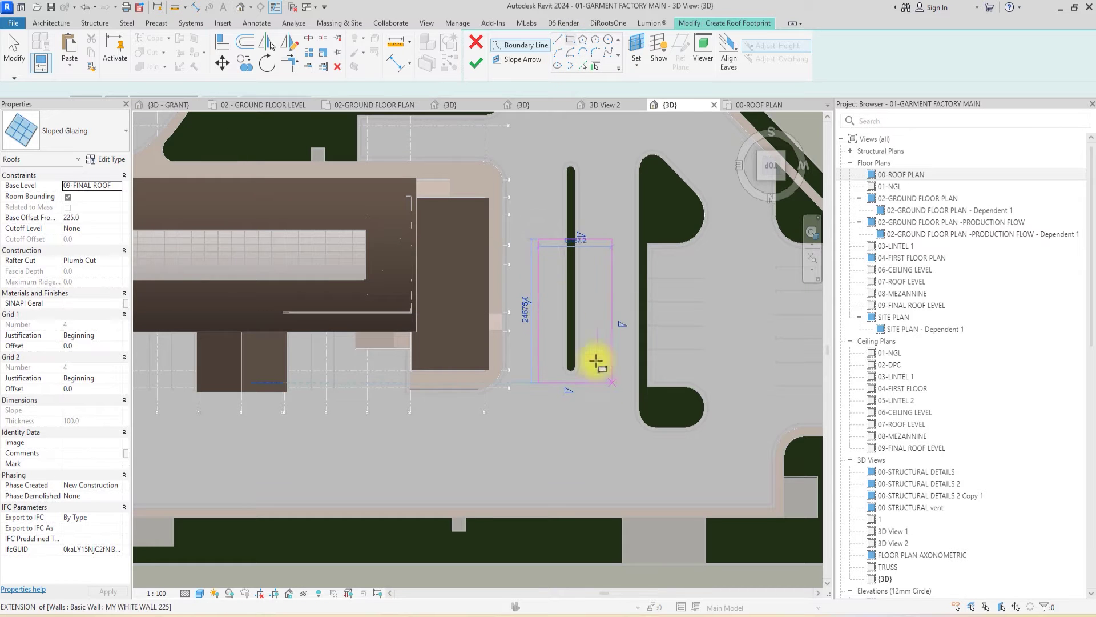
click(609, 383)
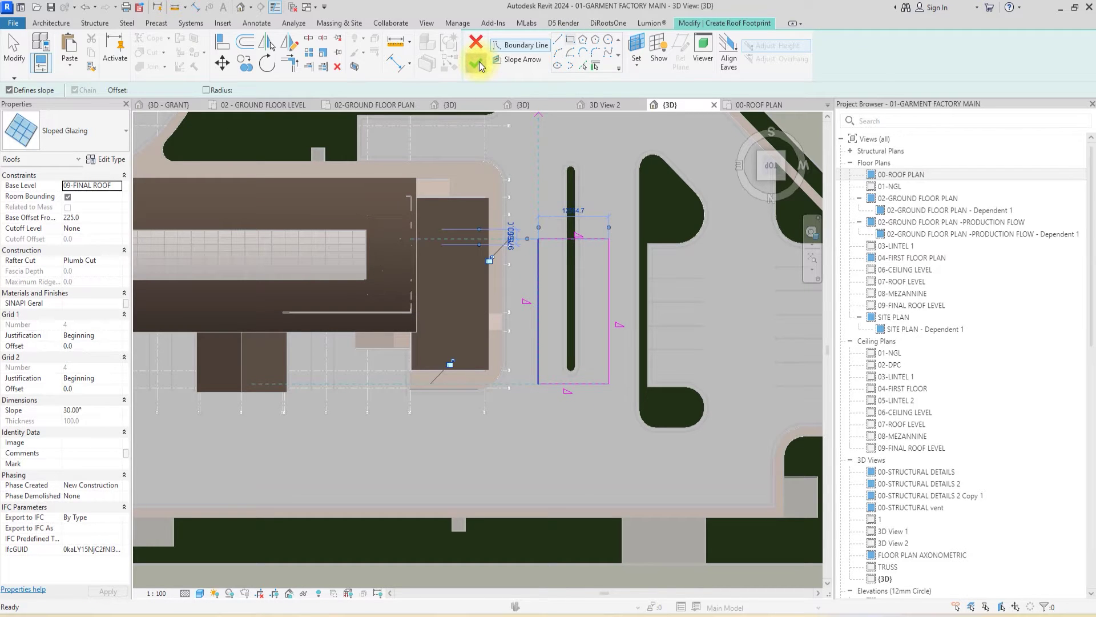
click(478, 62)
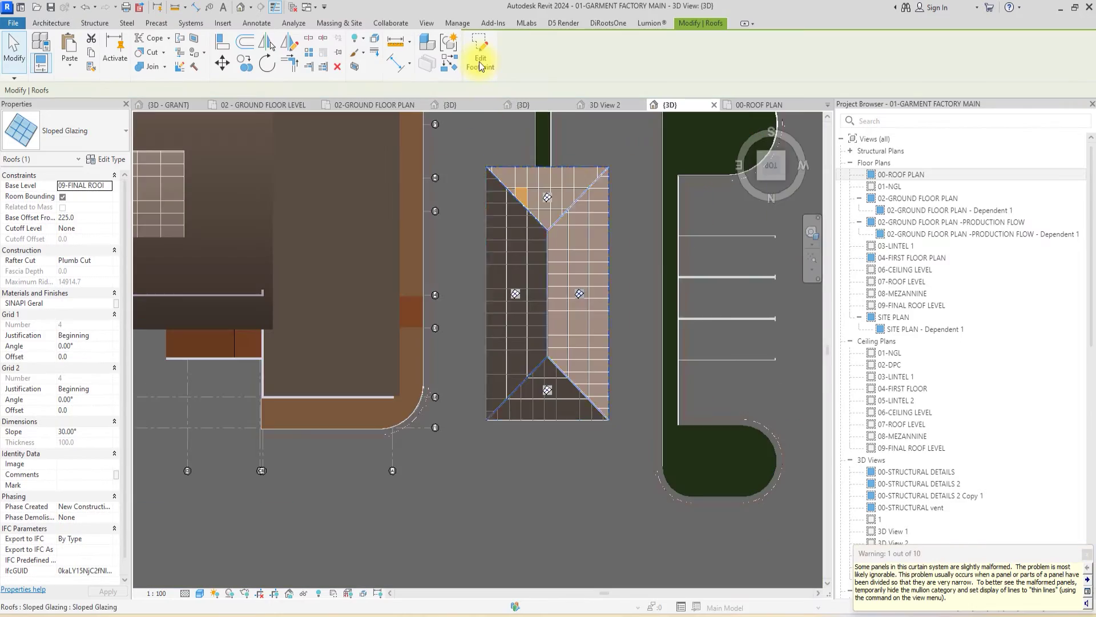
View the glazed hipped roof from a tilted angle and from above, then delete it.
drag(771, 163, 811, 143)
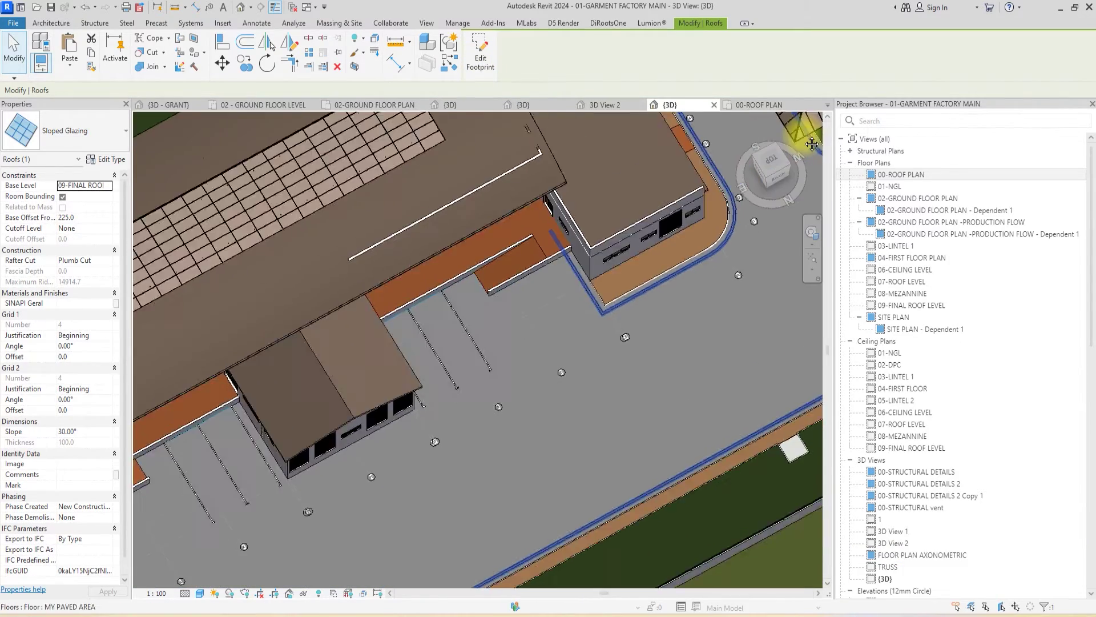
click(810, 143)
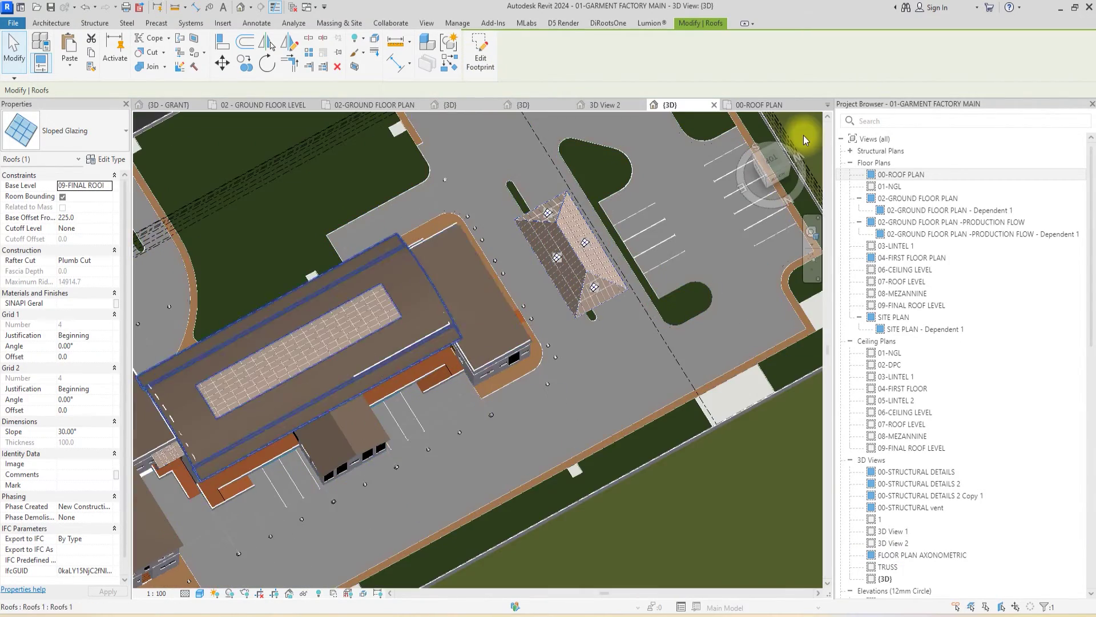
click(803, 136)
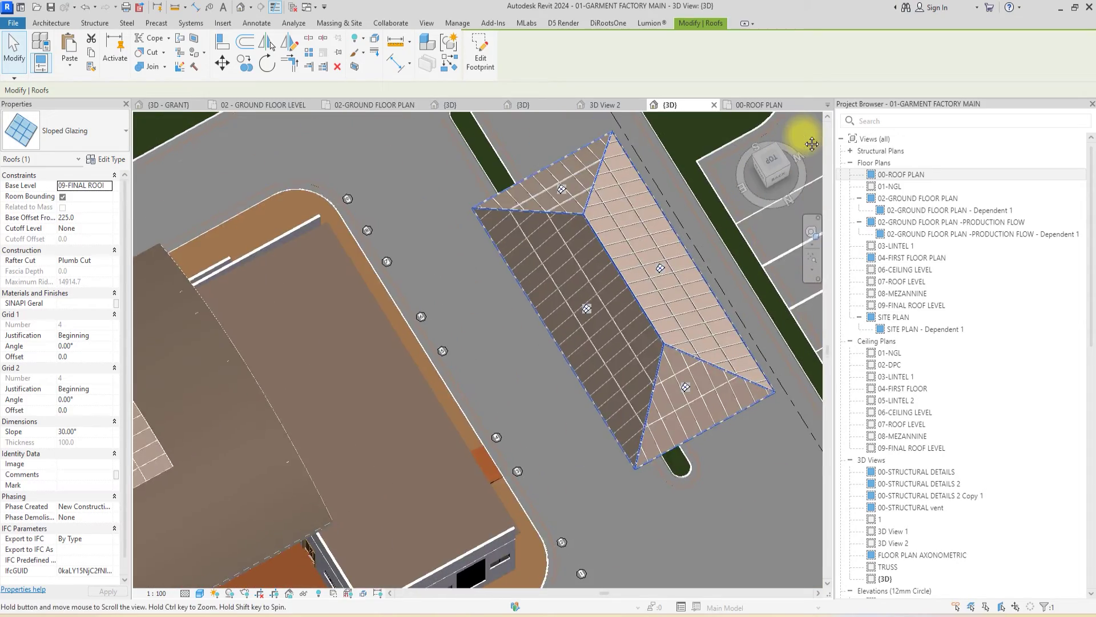
scroll(572, 318, down, 2)
scroll(572, 317, down, 3)
scroll(572, 317, up, 2)
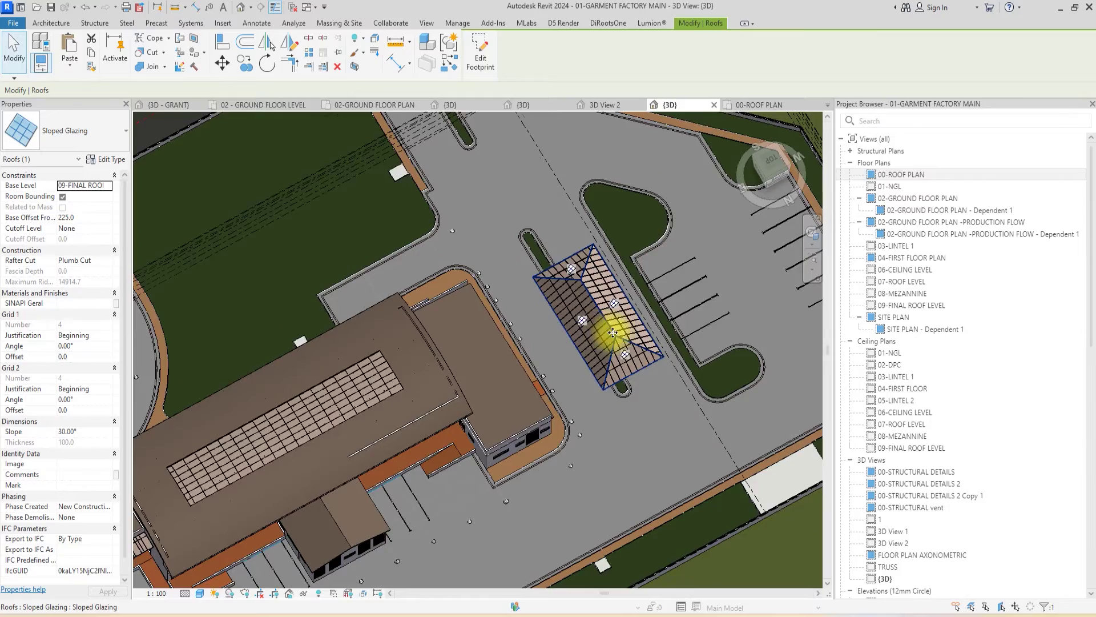
scroll(608, 321, up, 2)
key(Delete)
scroll(613, 333, down, 3)
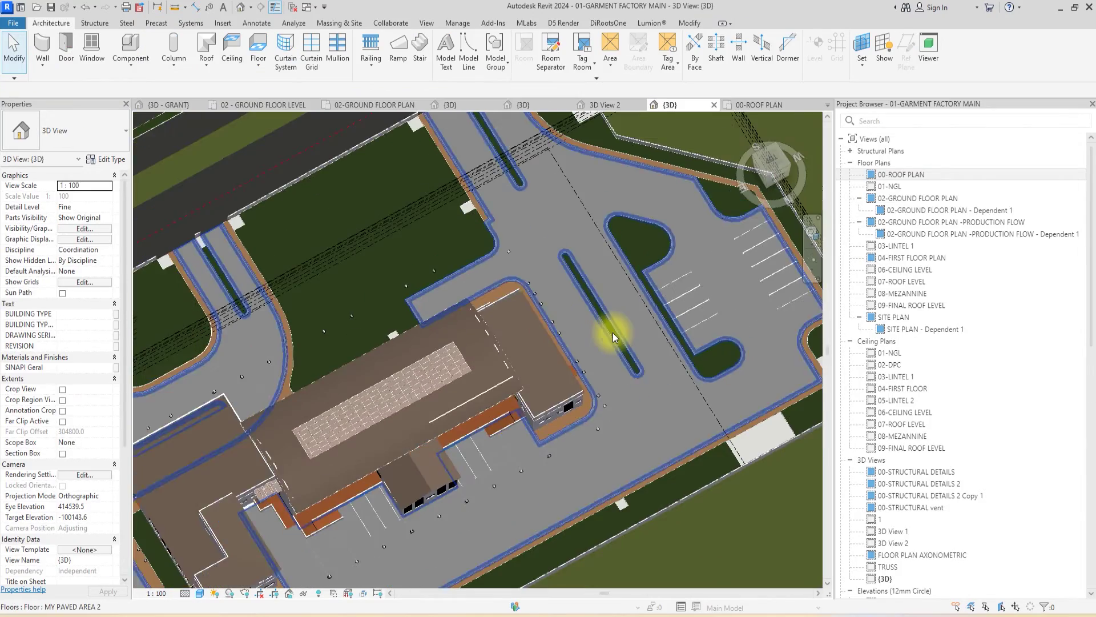
scroll(613, 332, up, 2)
click(776, 166)
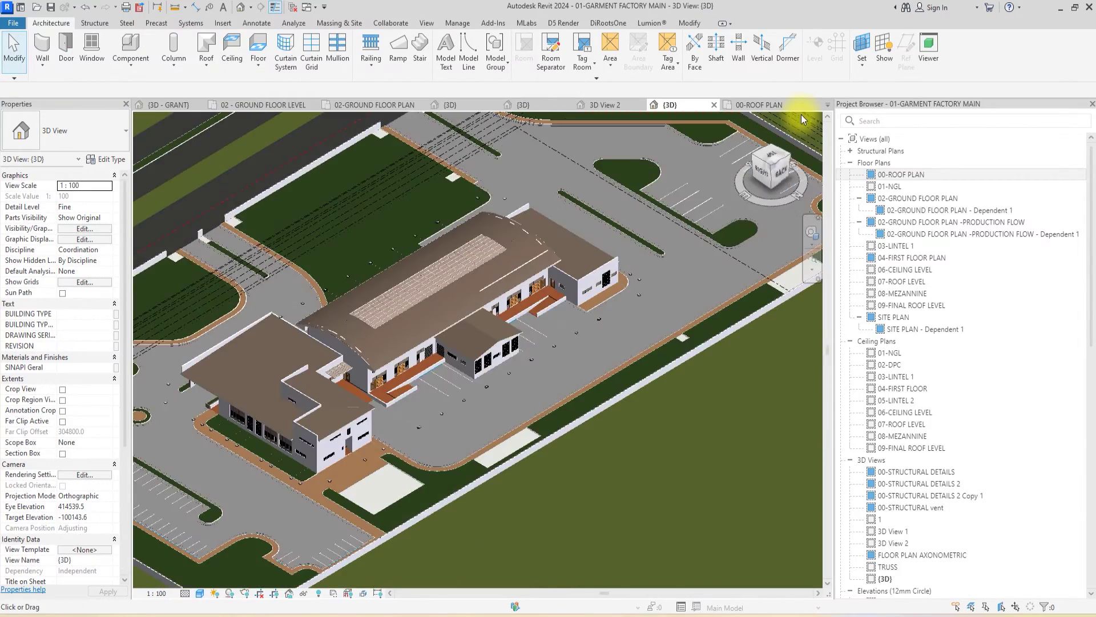
scroll(580, 339, up, 2)
scroll(580, 339, up, 2)
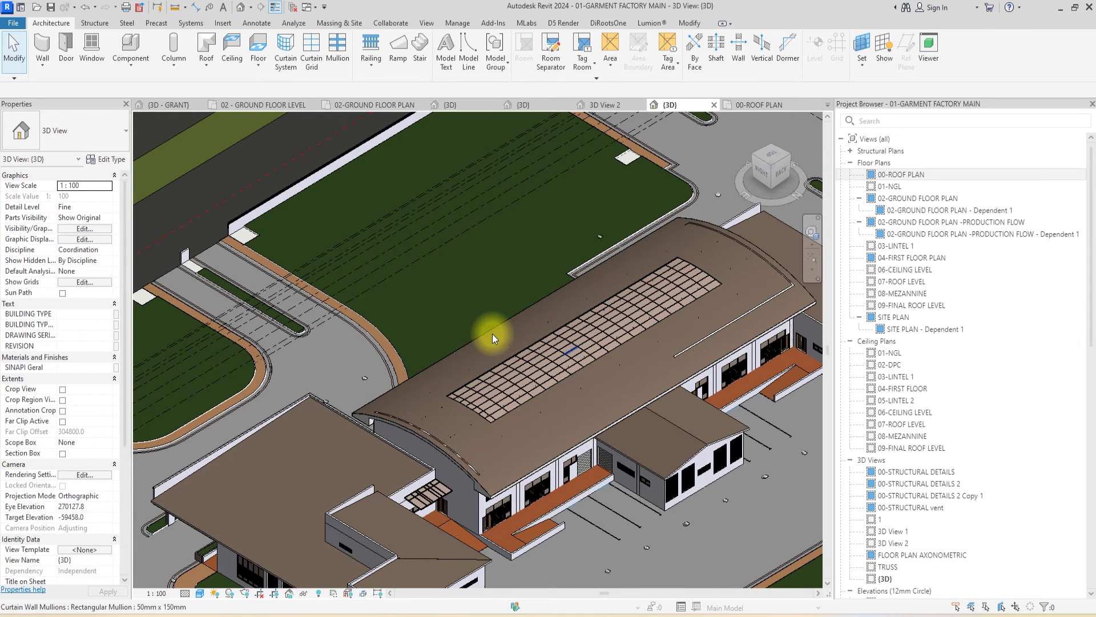
scroll(492, 338, up, 2)
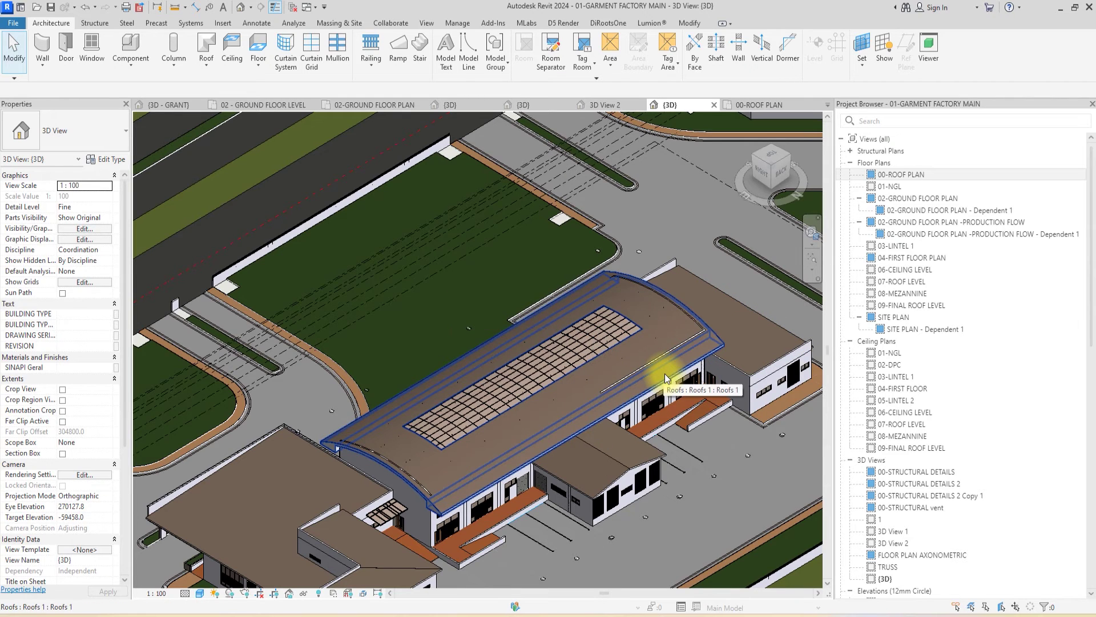
key(Tab)
key(Tab)
scroll(665, 374, up, 1)
scroll(665, 374, up, 1)
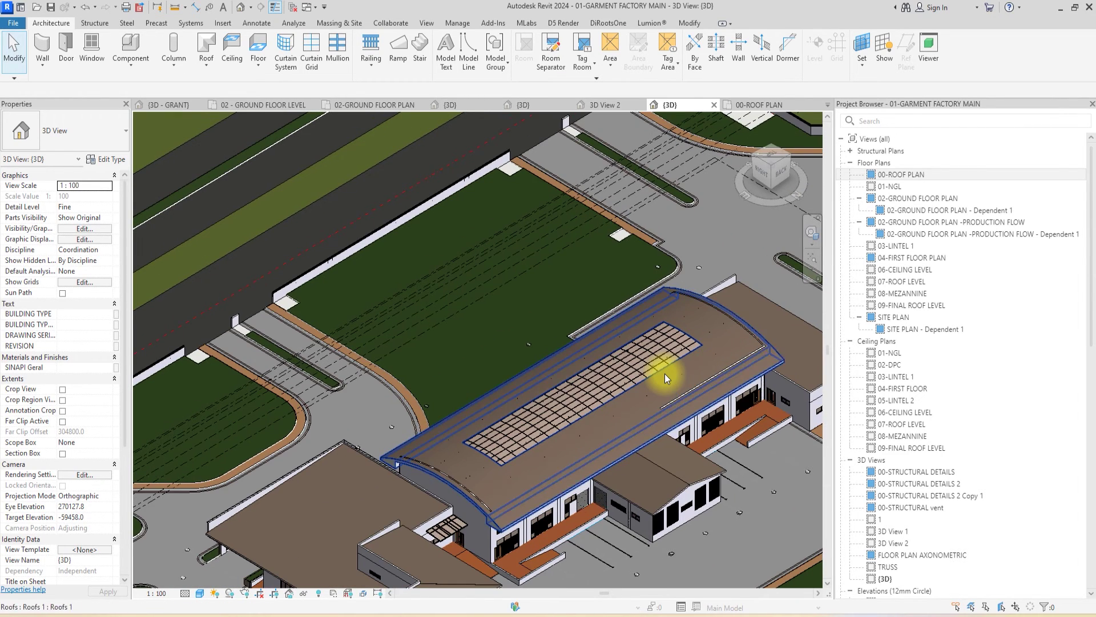